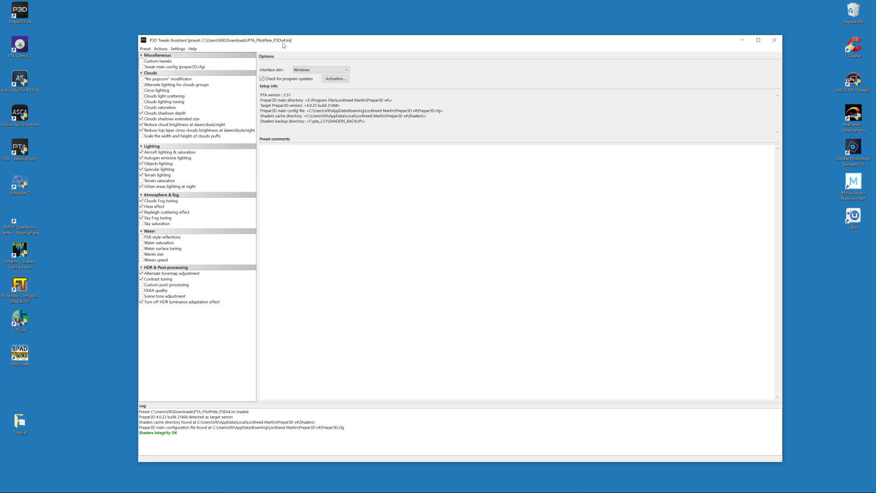
Step: Load PTA_PilotPete_P3Dv4 from Downloads and apply it to the sim, clearing the shaders cache
click(146, 49)
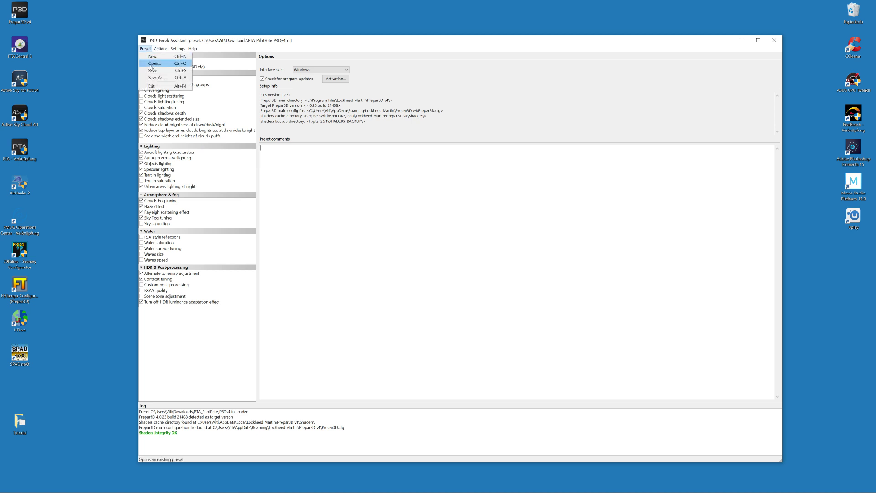
click(153, 64)
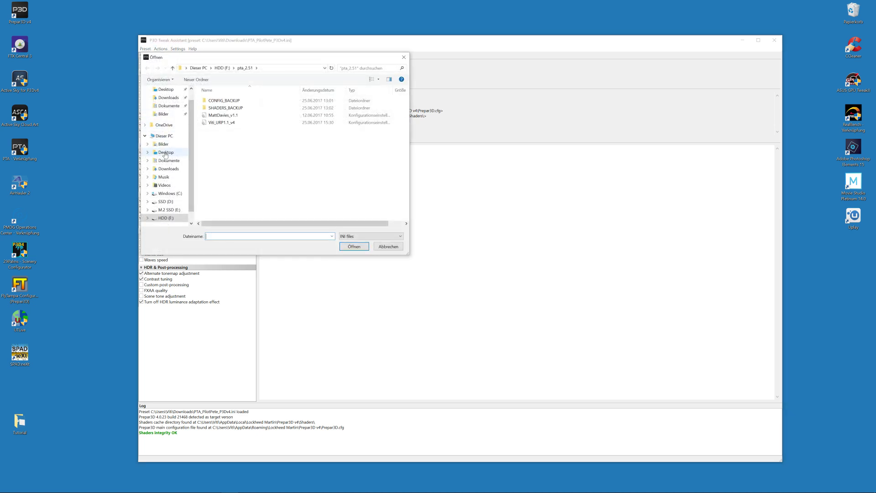
click(164, 101)
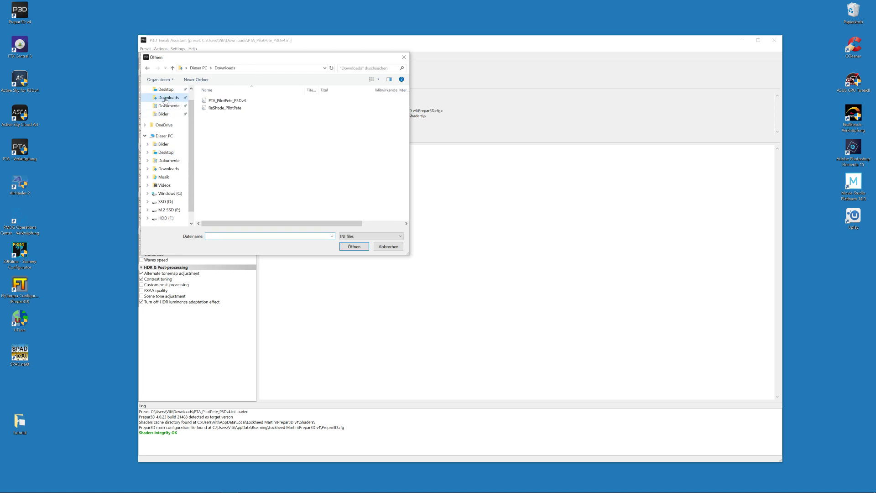
click(221, 101)
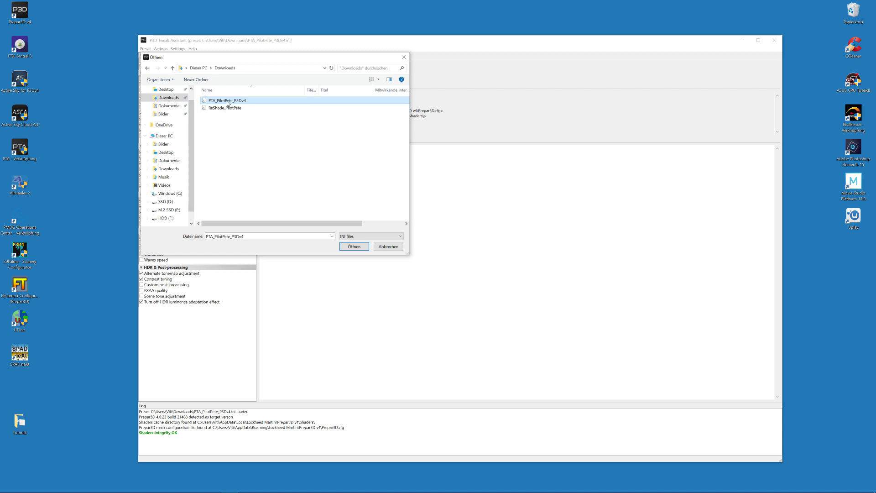
click(353, 246)
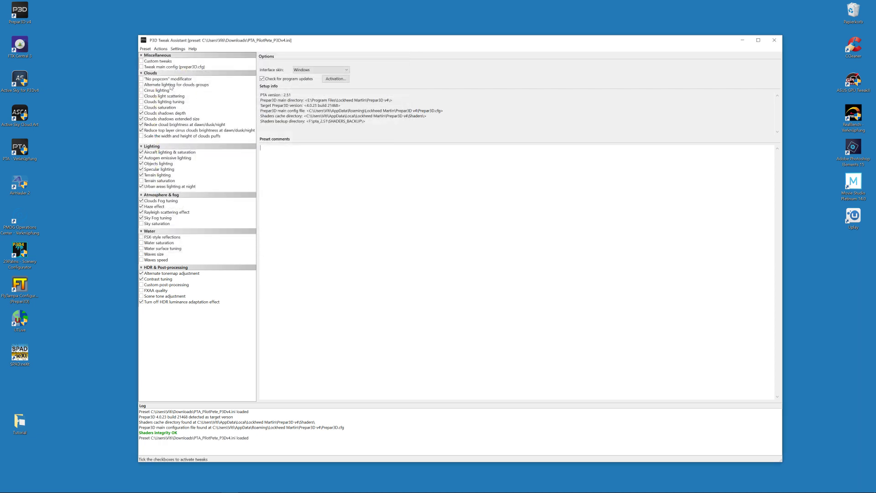
click(161, 49)
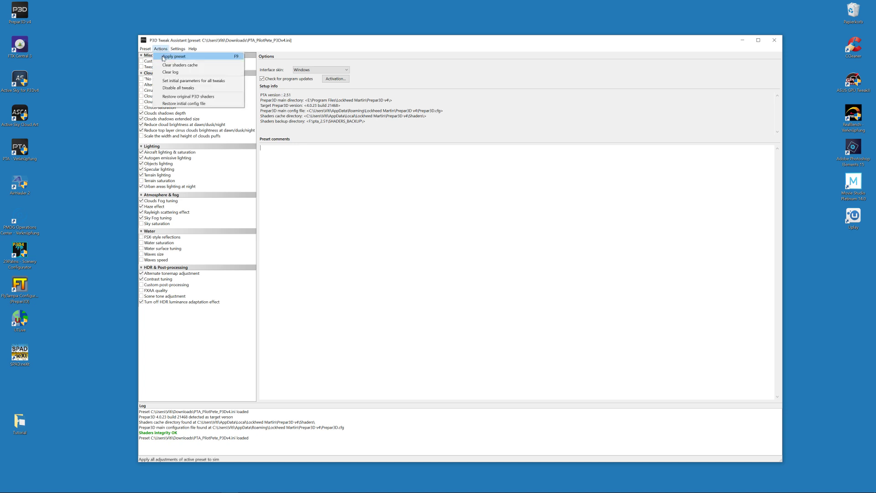
click(174, 56)
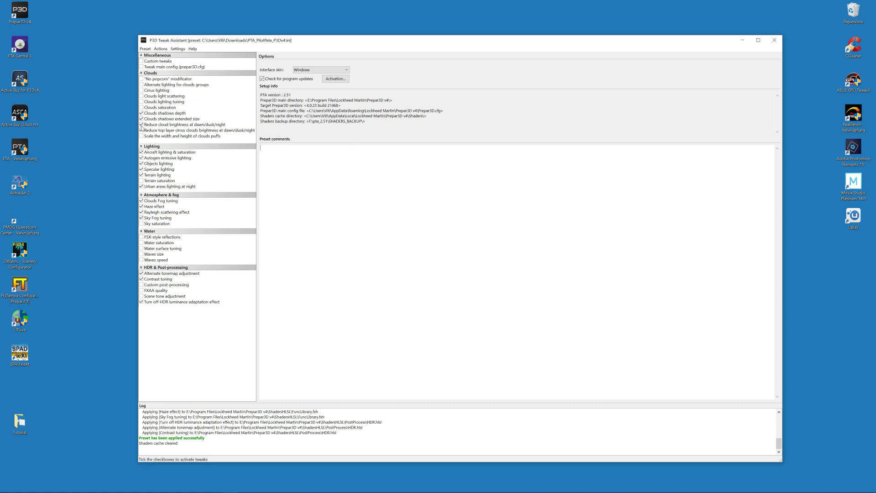
Step: Browse the cloud brightness, clouds lighting and cirrus tweaks, then select Autogen emissive lighting
click(141, 130)
click(157, 124)
click(159, 101)
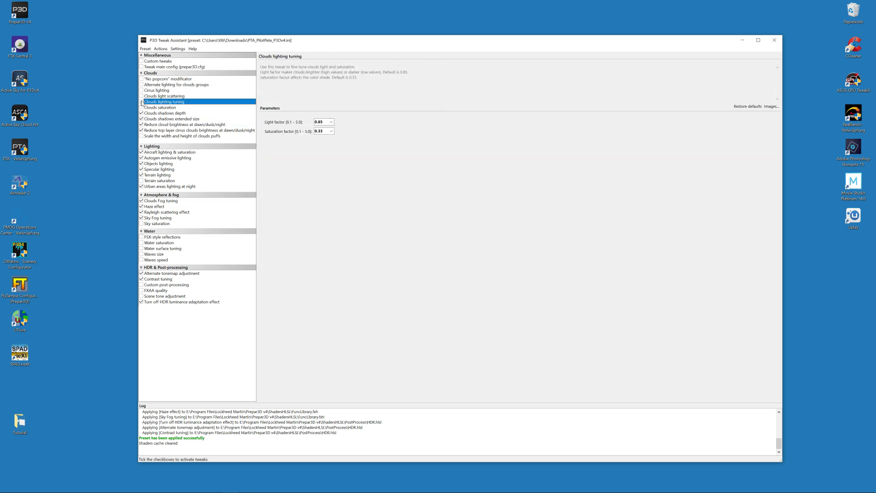
click(174, 131)
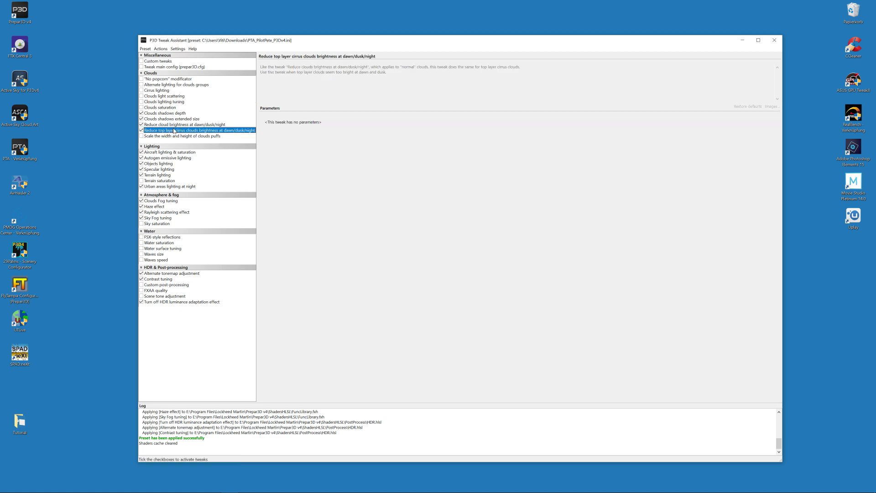
click(157, 158)
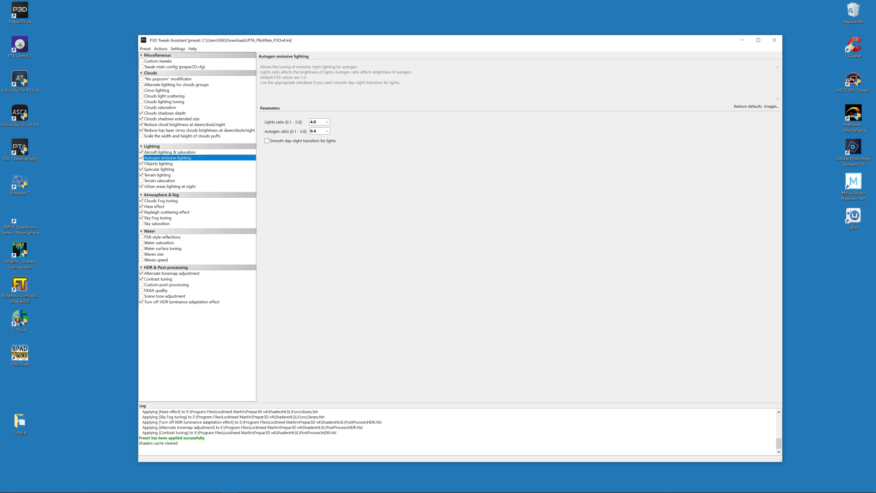
Step: Preview the Autogen emissive lighting example images, view the next one, and close the viewer
click(771, 106)
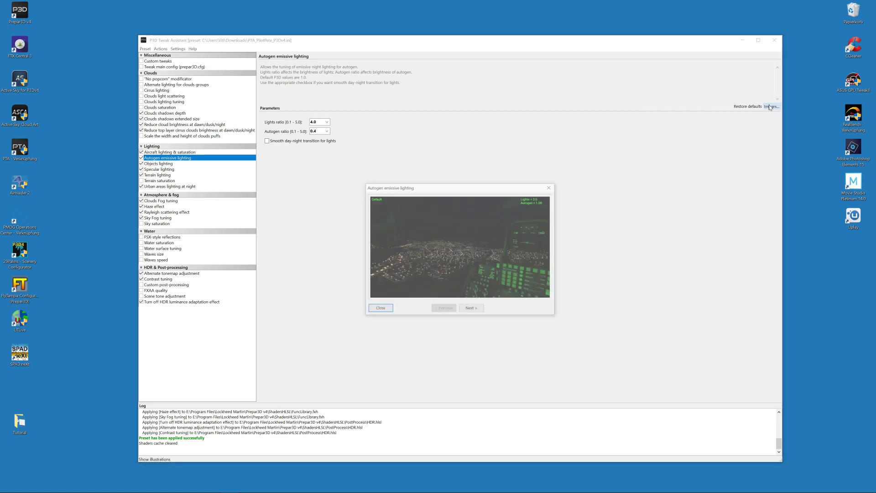
click(471, 309)
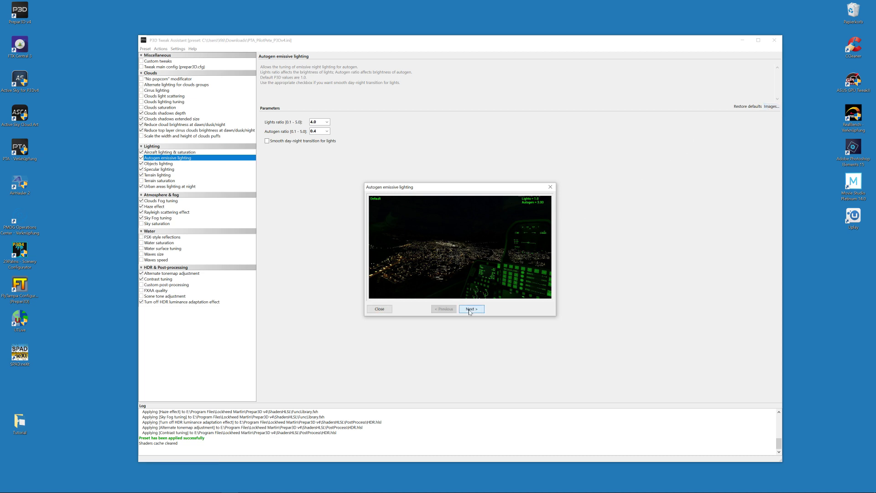
click(550, 187)
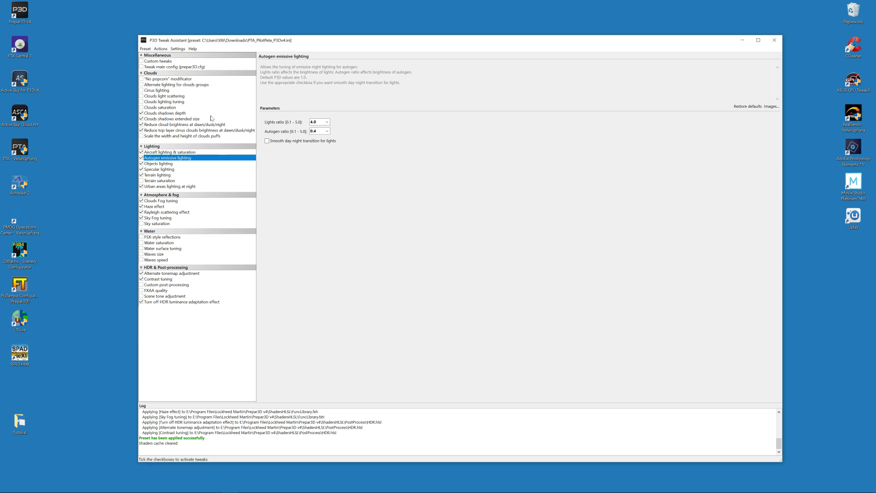
Step: Reopen PTA_PilotPete_P3Dv4 from Downloads and apply it to the sim once more
click(143, 49)
click(154, 63)
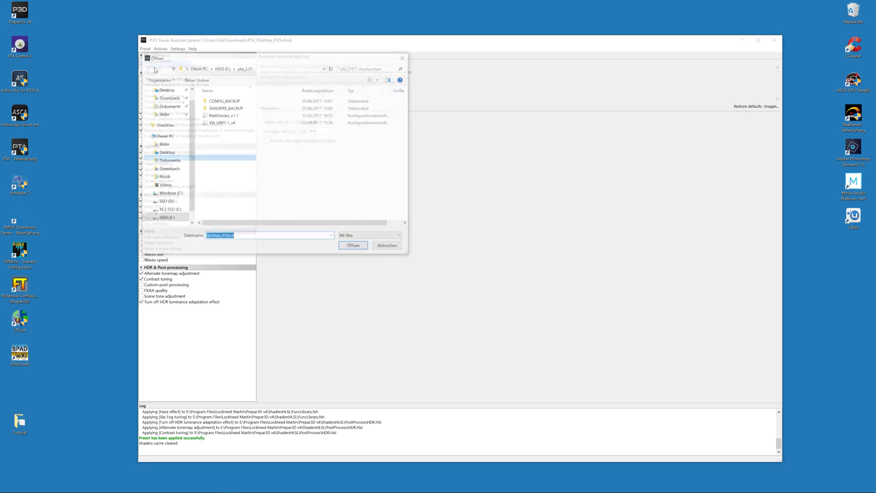
click(168, 97)
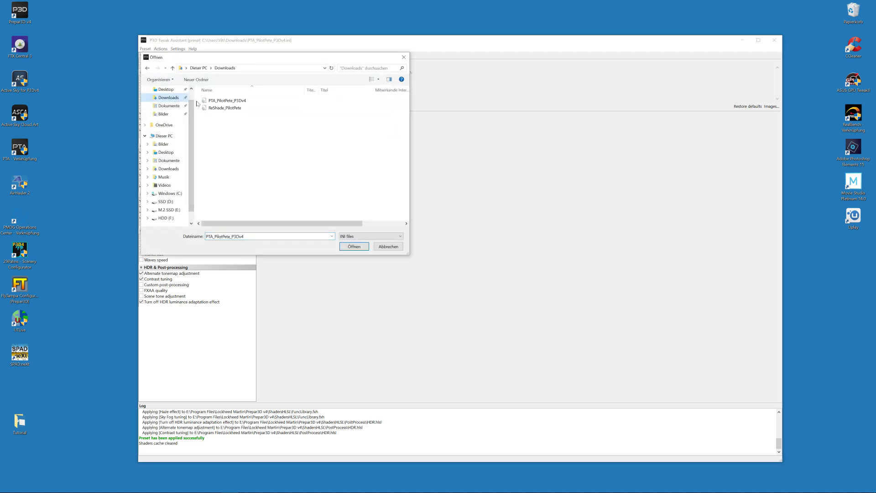
click(224, 100)
click(355, 245)
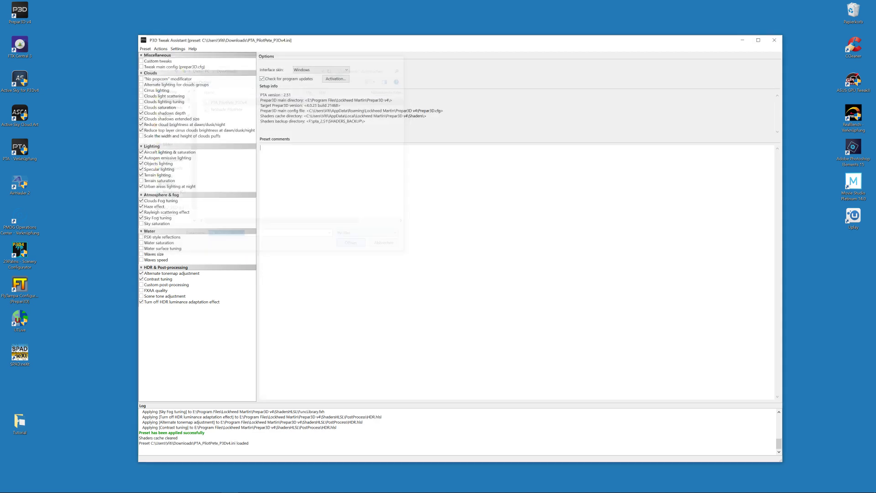
click(159, 49)
click(174, 56)
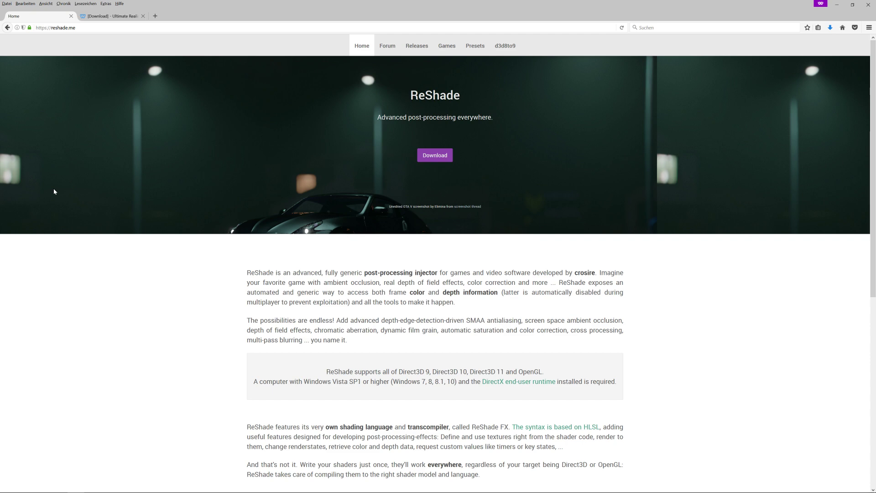
Step: Save ReShade_Setup_3.0.7.exe to disk from the reshade.me download section
click(447, 156)
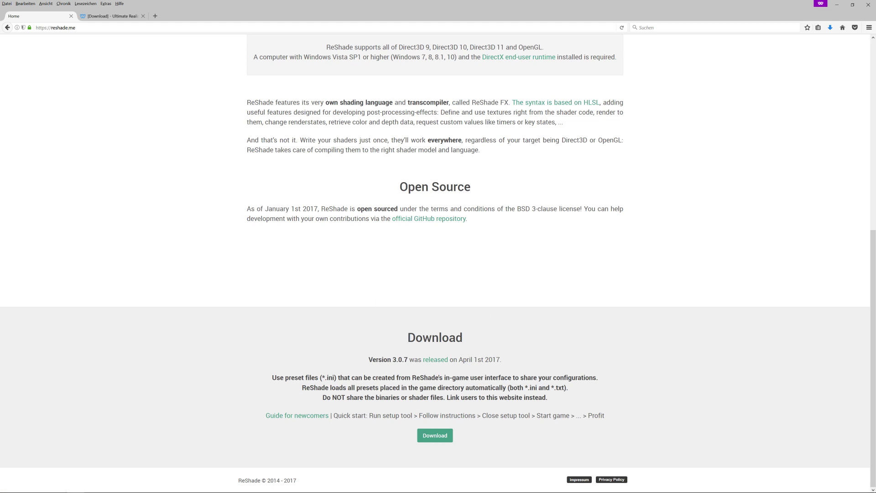
click(422, 435)
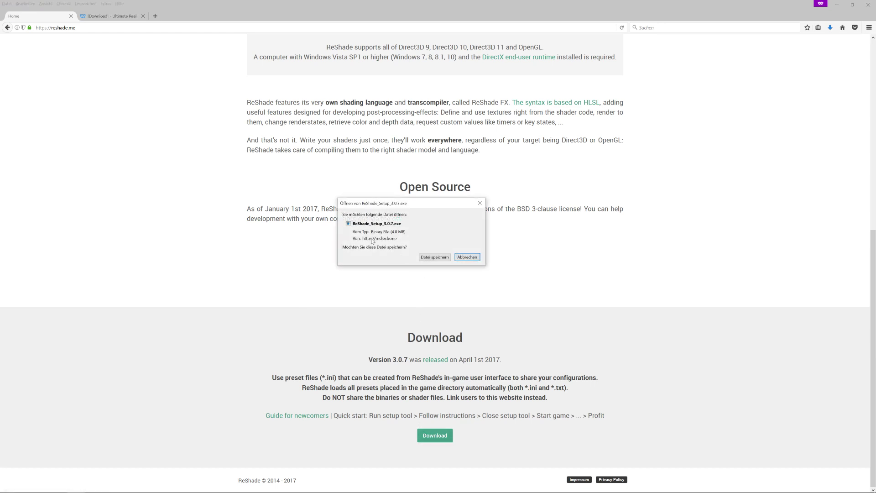
click(430, 258)
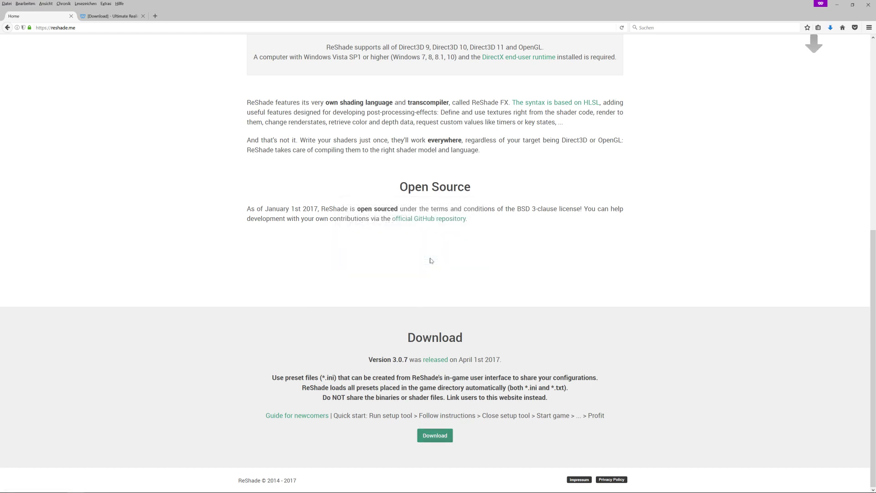
Step: Run ReShade_Setup_3.0.7 from Downloads as administrator, then minimize the Explorer window
click(841, 4)
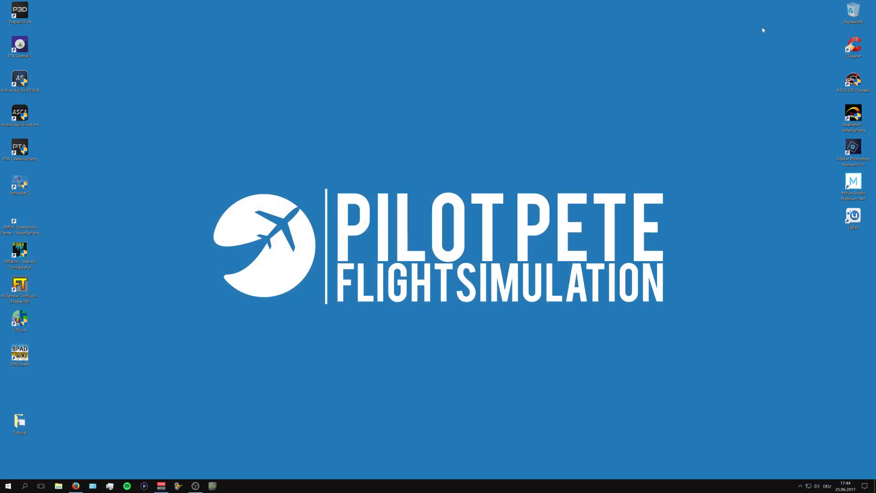
click(58, 485)
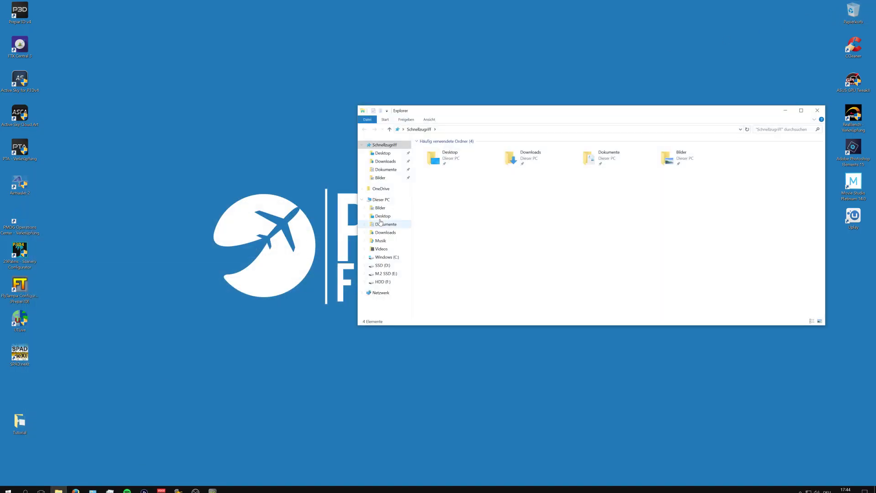
click(389, 162)
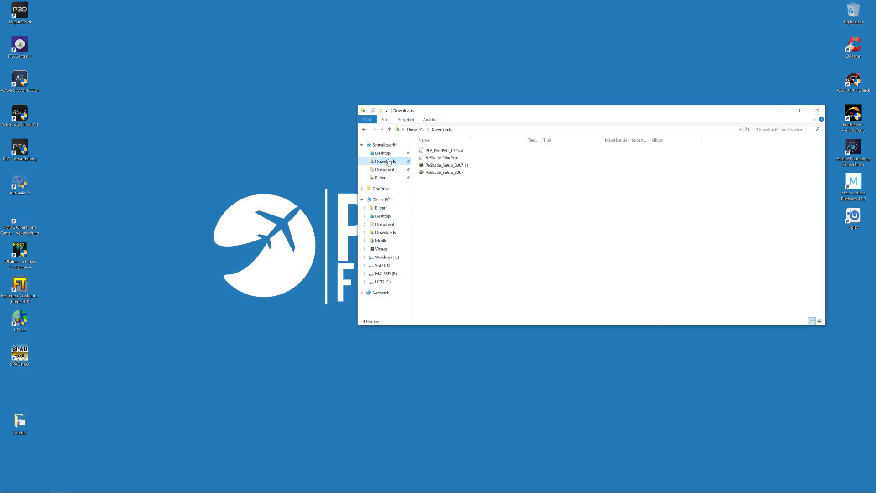
right_click(430, 171)
click(442, 184)
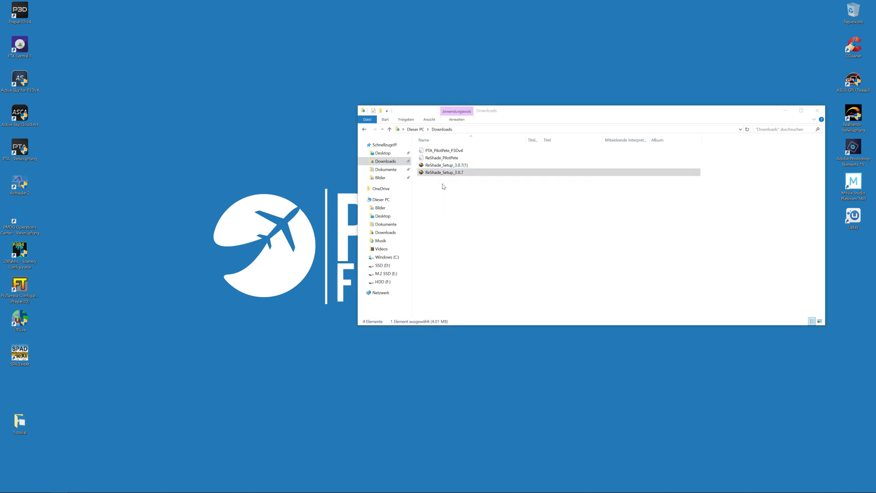
click(786, 110)
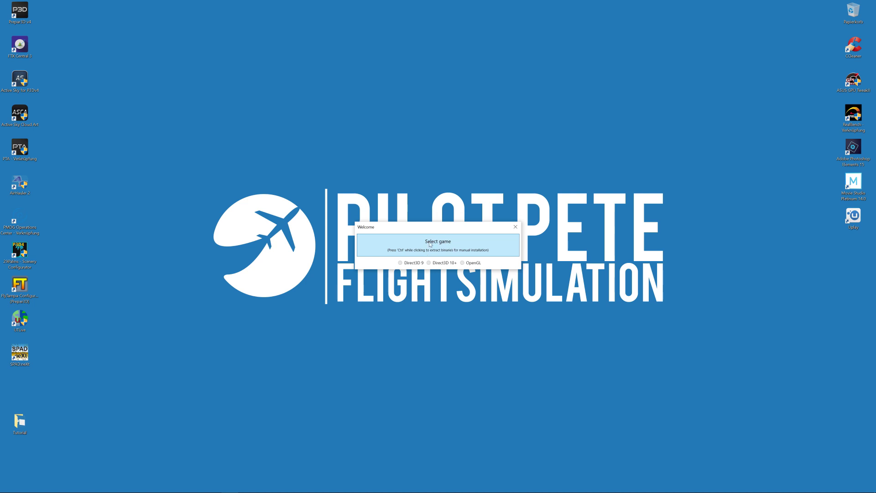
Step: Select Prepar3D.exe in E:\Program Files\Lockheed Martin\Prepar3D v4 as the ReShade target game
click(422, 252)
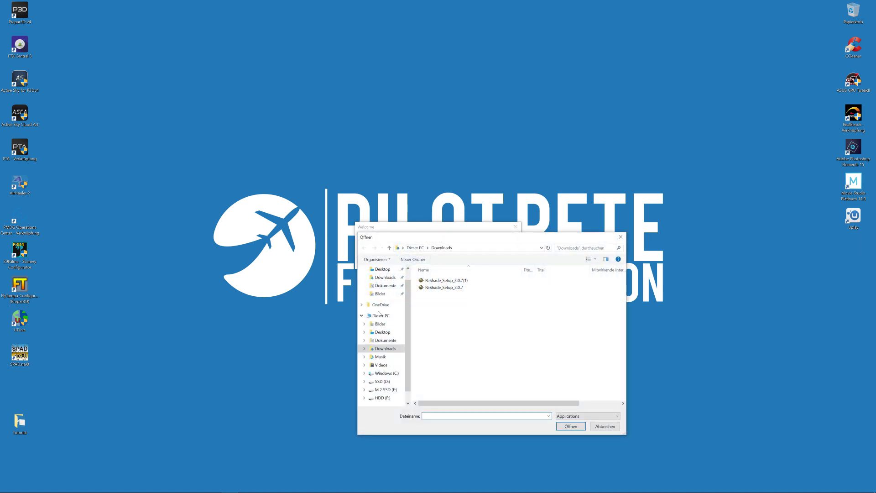
click(382, 389)
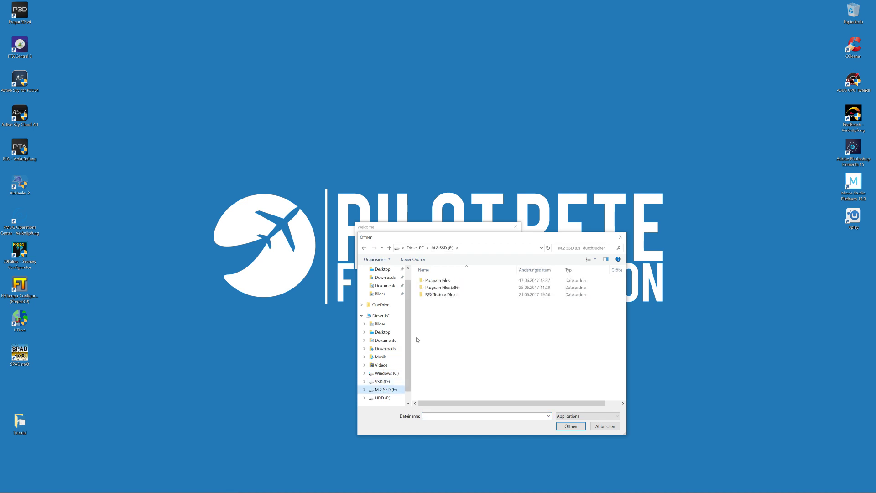
double_click(436, 282)
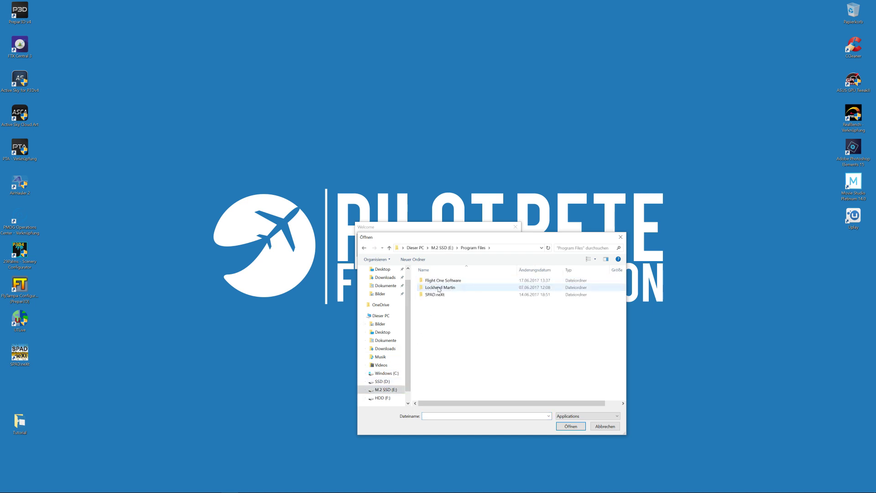
double_click(437, 287)
double_click(438, 281)
scroll(438, 284, down, 5)
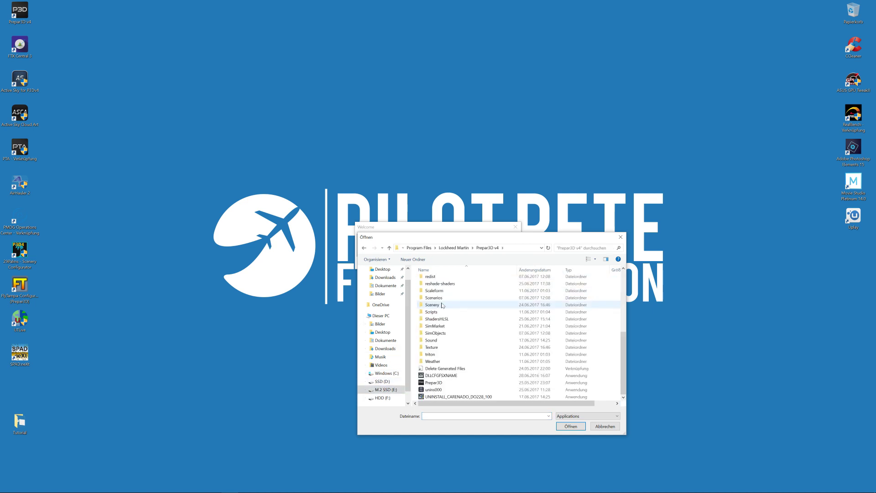
click(433, 385)
click(562, 428)
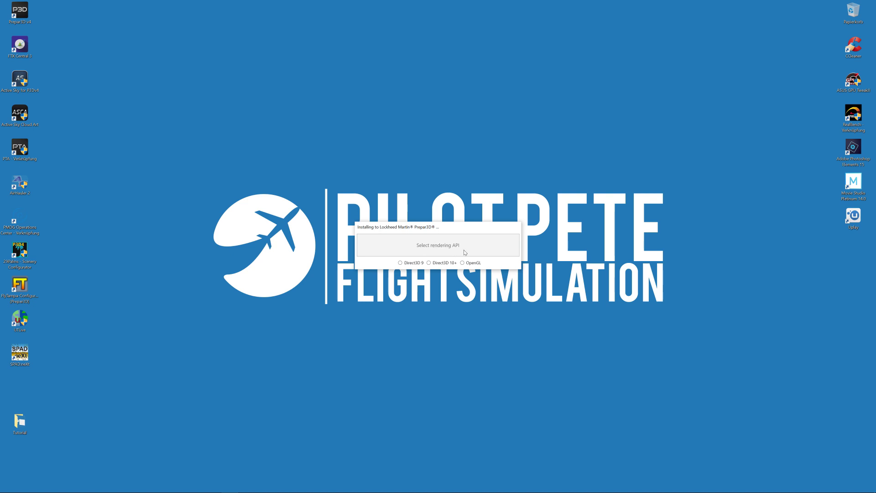
Step: Choose Direct3D 10+, accept the standard effects download, and install all checked effects
click(434, 264)
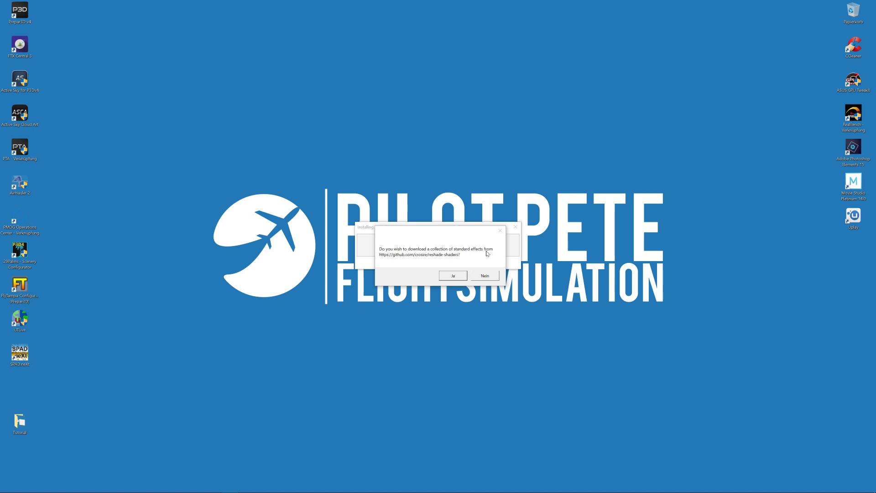
click(456, 277)
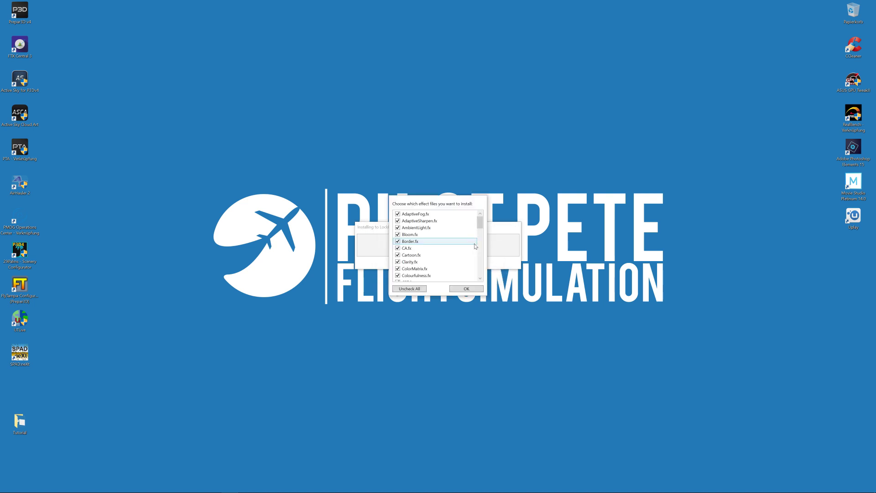
scroll(413, 228, down, 5)
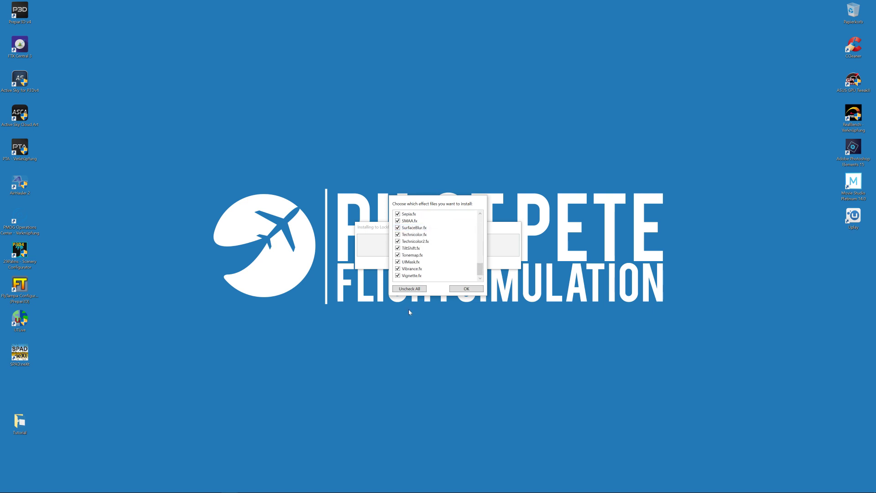
click(477, 291)
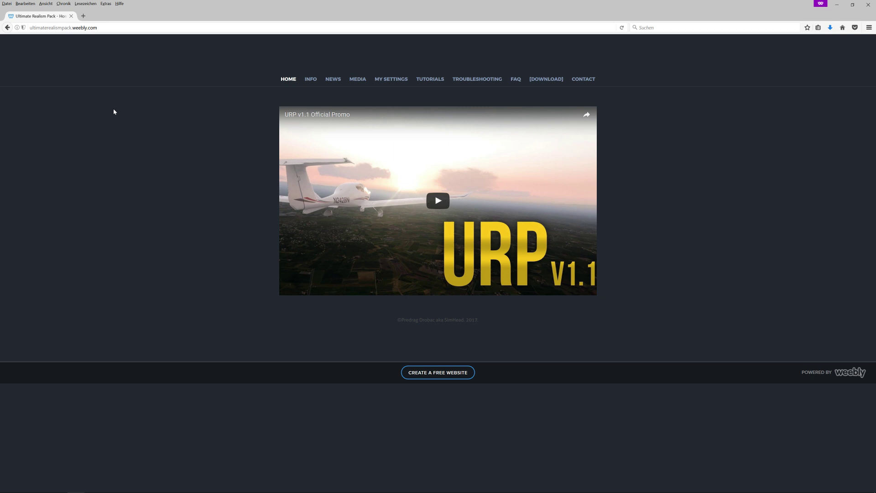
Step: Follow the [DOWNLOAD] link in the Ultimate Realism Pack site's navigation bar
click(546, 81)
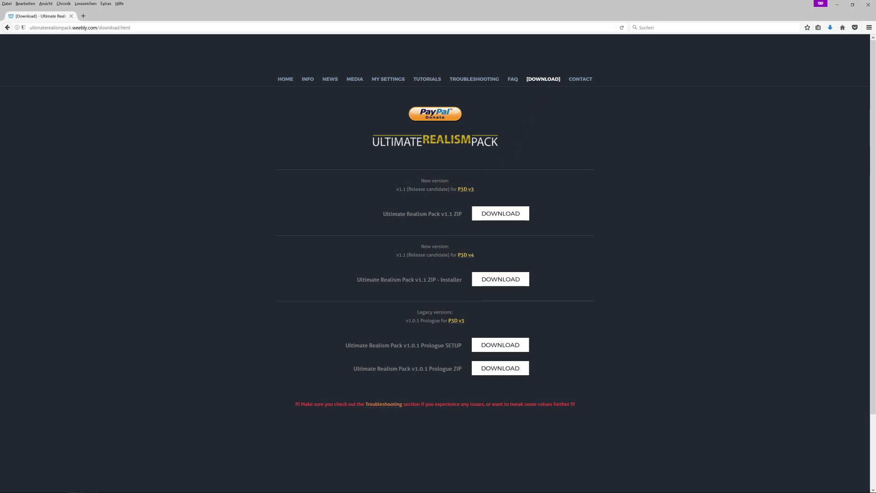
Step: Save ultimate_realism_pack_v1.1.zip (3.1 MB) to disk from the v1.1 ZIP download entry
triple_click(418, 189)
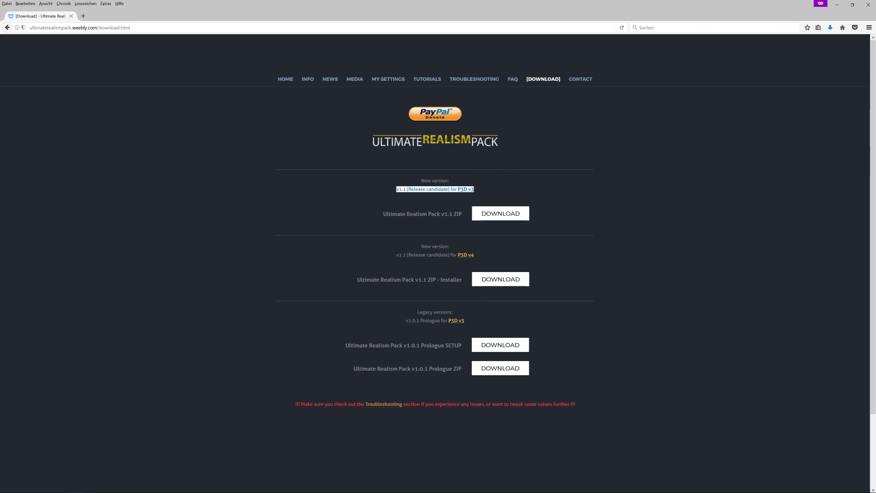
click(398, 196)
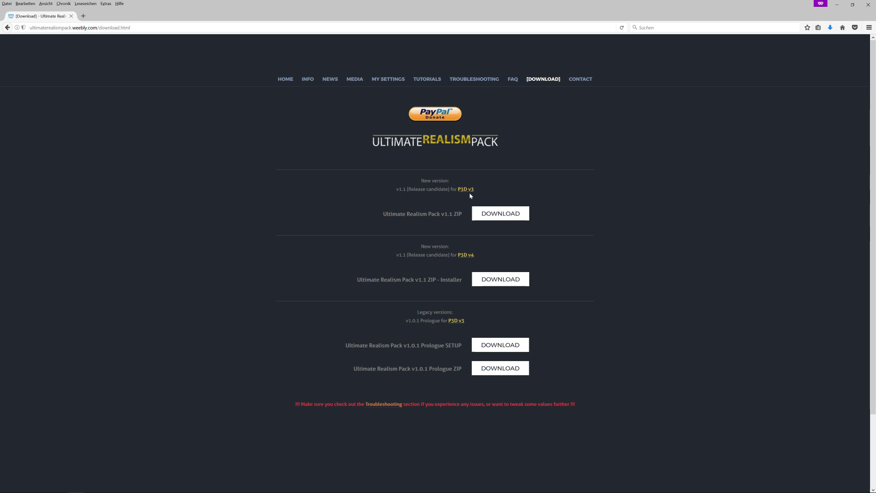
click(484, 215)
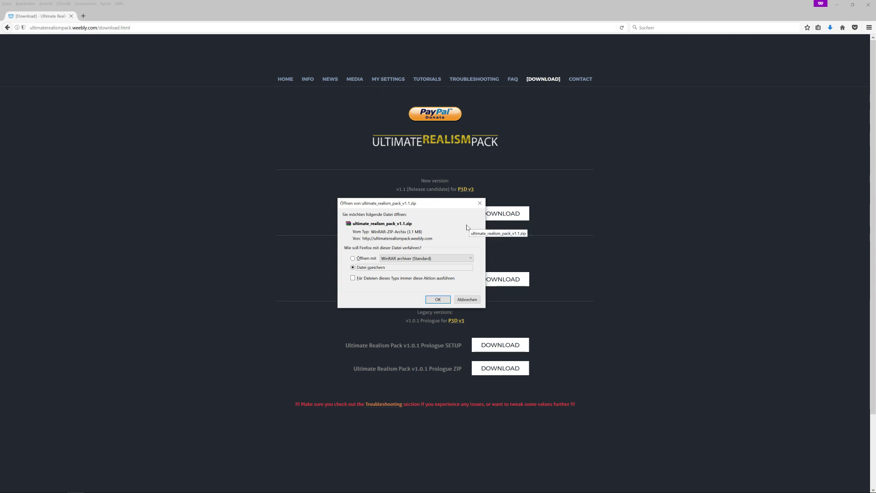
click(438, 300)
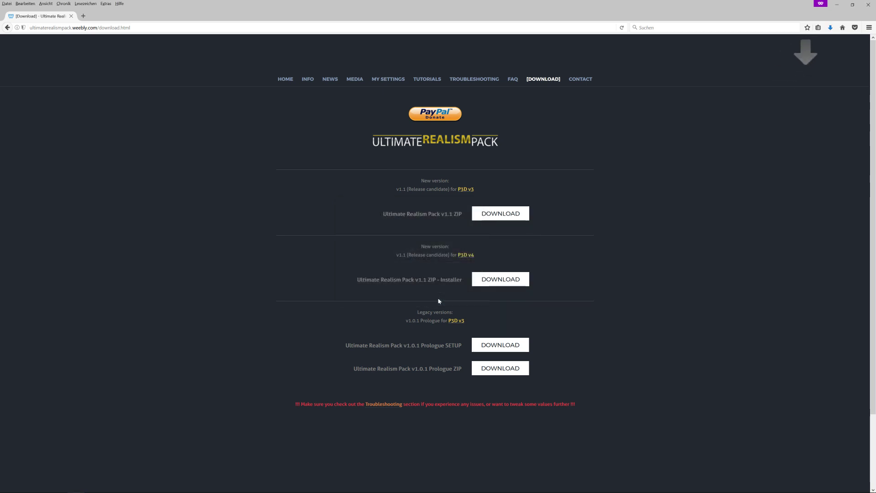
Step: Minimize Firefox and unpack the zip with Entpacken nach ultimate_realism_pack_v1.1\ in Downloads
click(838, 4)
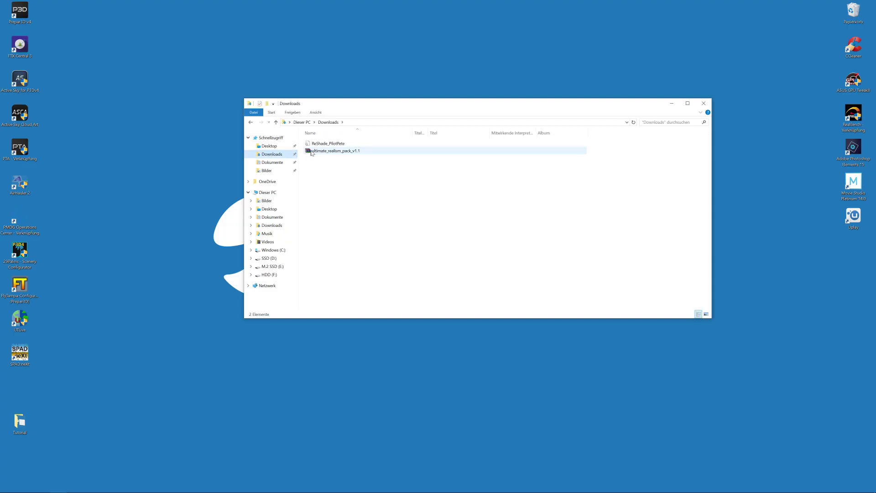
right_click(311, 154)
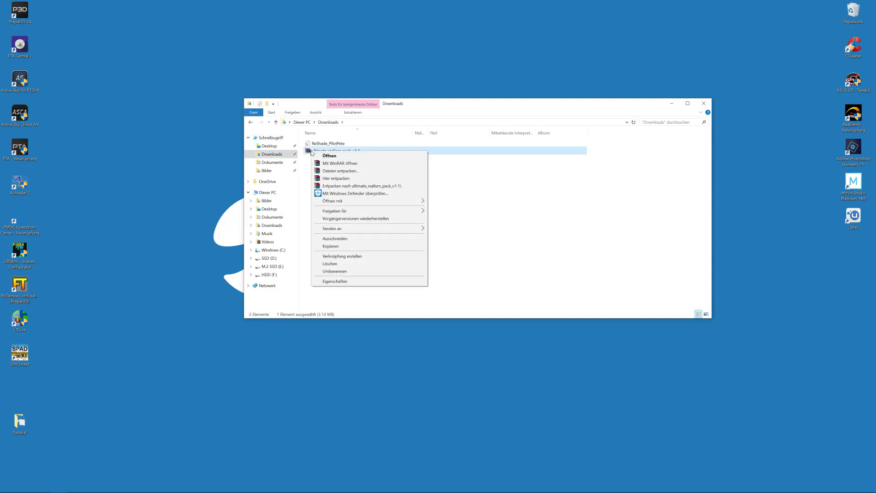
click(338, 186)
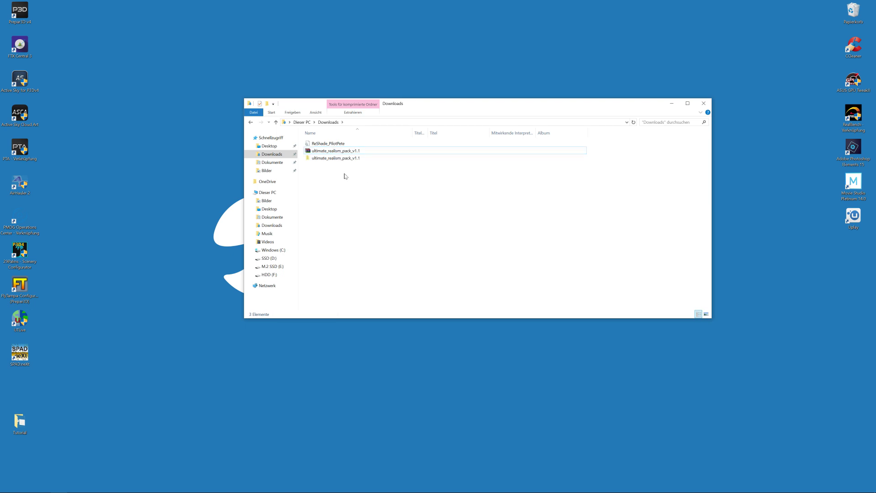
click(345, 176)
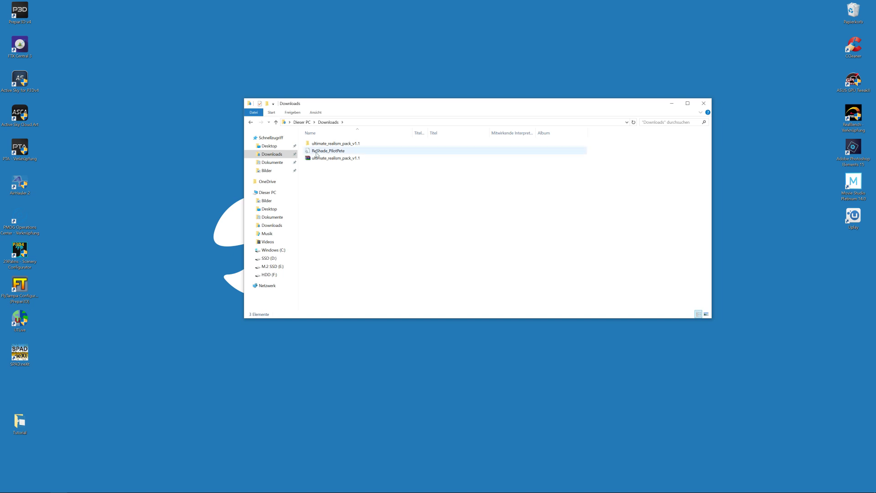
Step: Open the Prepar3D v4 install folder from its desktop shortcut and tile it beside Downloads
right_click(20, 9)
click(28, 20)
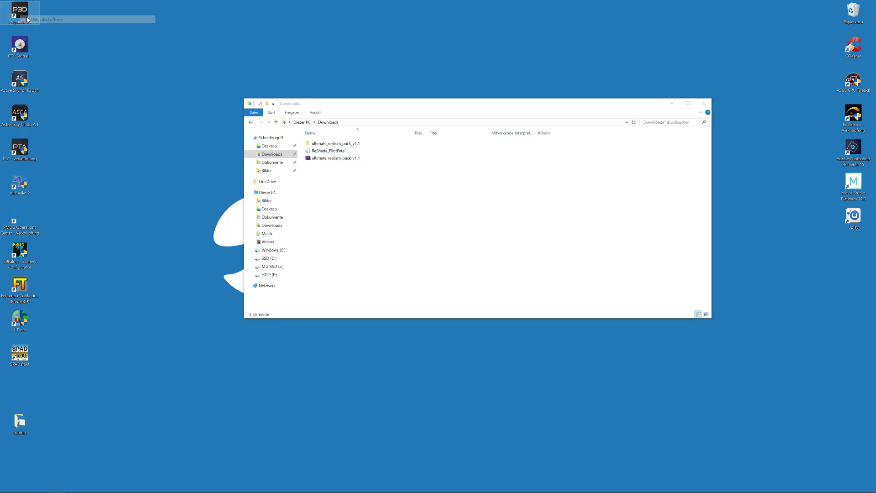
drag(390, 112, 593, 95)
drag(395, 108, 175, 100)
Step: Copy ReShade_PilotPete into Prepar3D v4, replacing the existing ReShade_PilotPete.ini
click(108, 143)
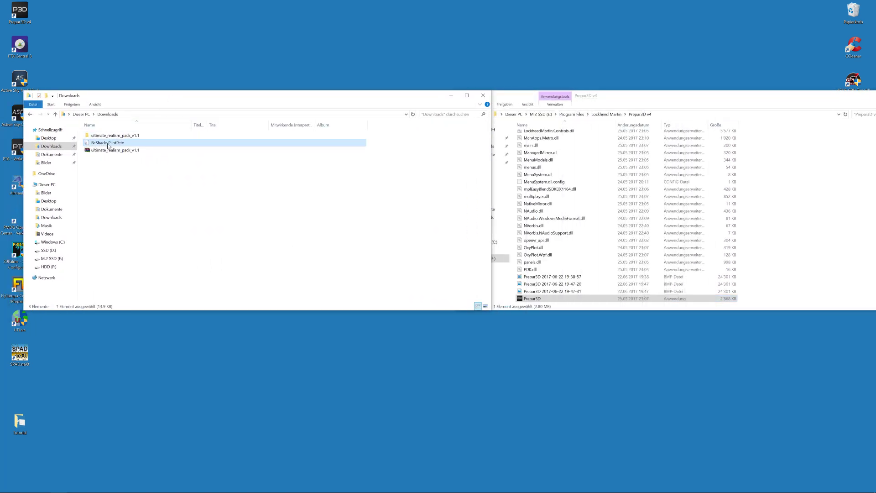
right_click(115, 145)
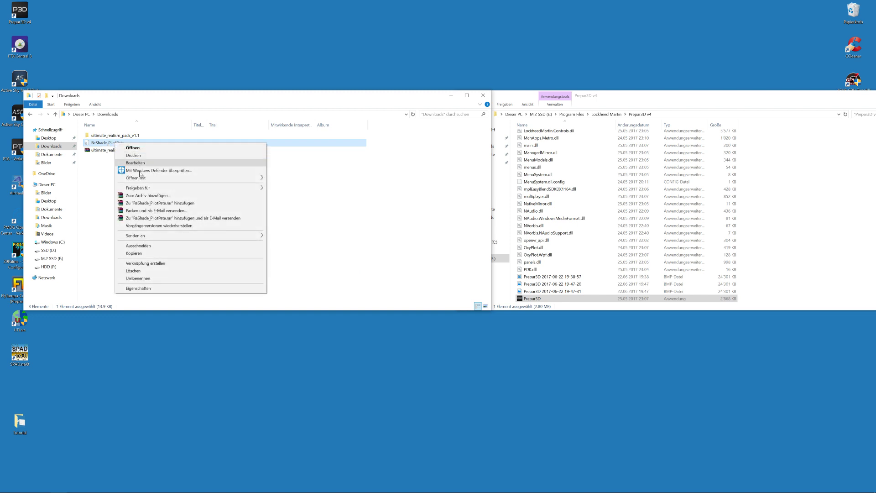
click(146, 253)
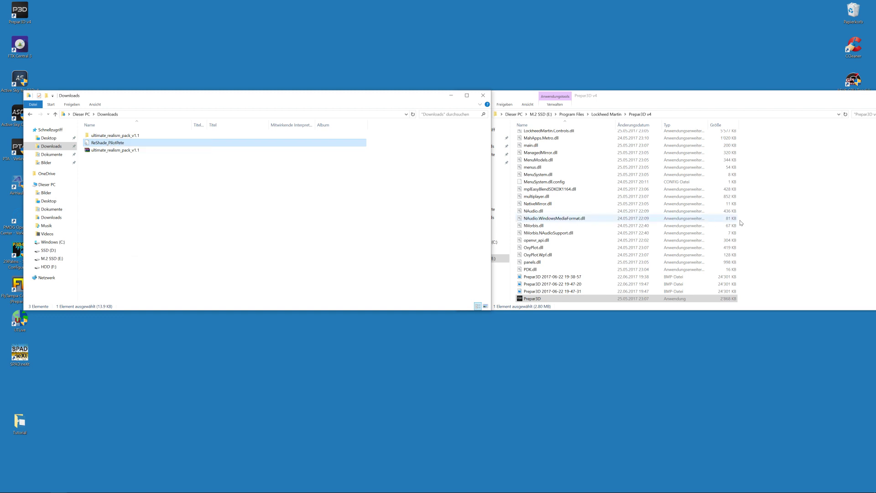
right_click(775, 199)
click(792, 246)
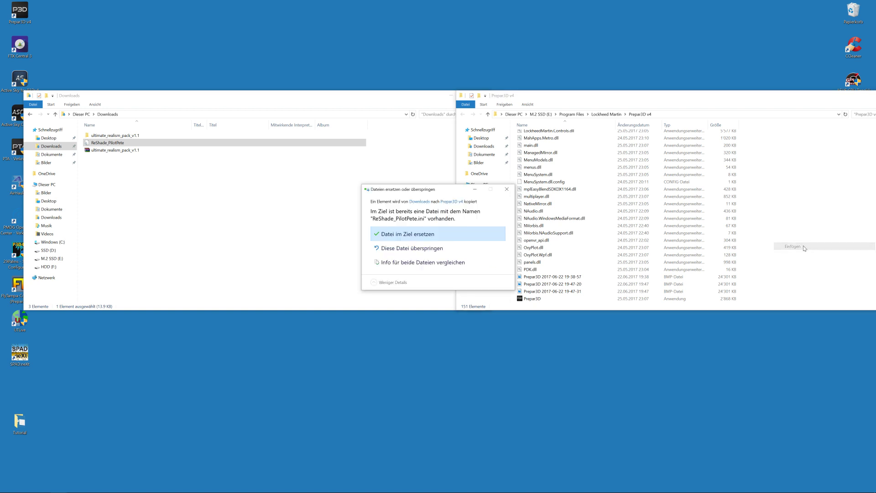
click(403, 233)
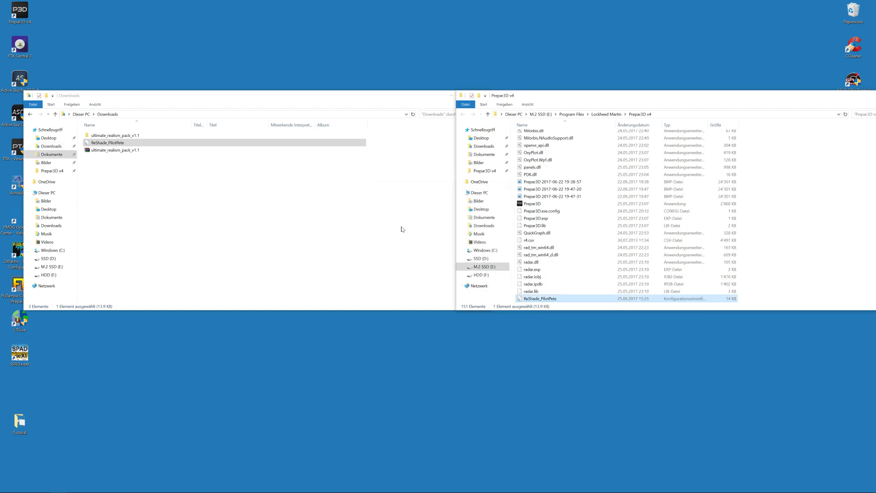
Step: Open the reshade-shaders folder inside the Prepar3D v4 installation
scroll(608, 198, up, 20)
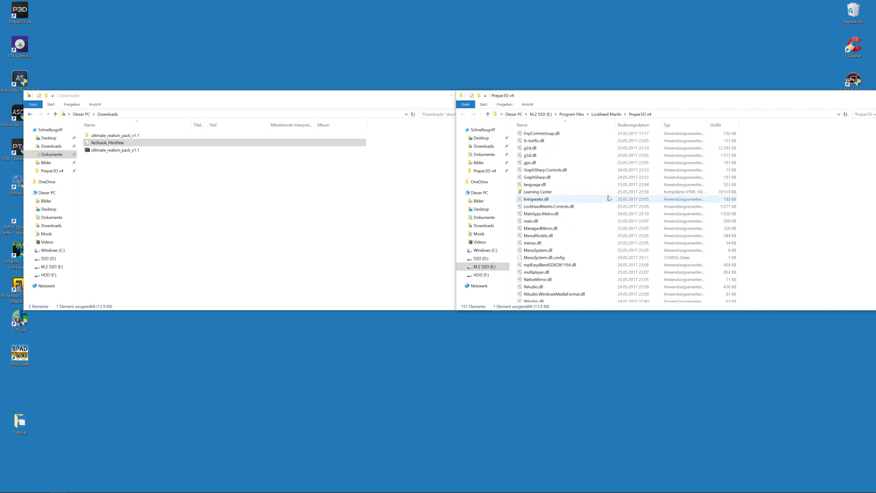
scroll(608, 198, up, 4)
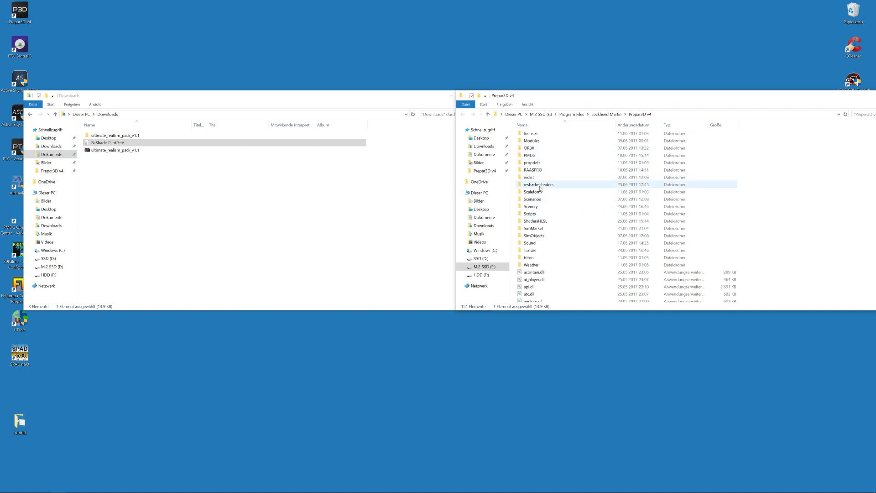
mouse_move(540, 188)
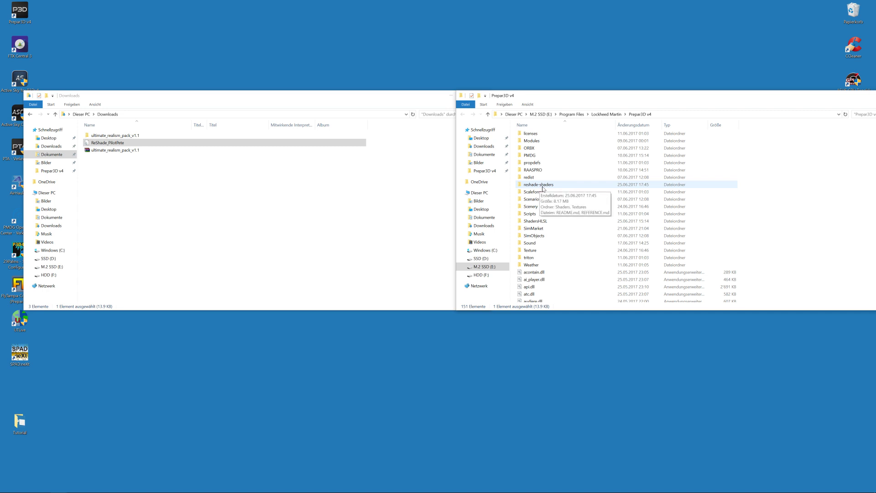
double_click(543, 186)
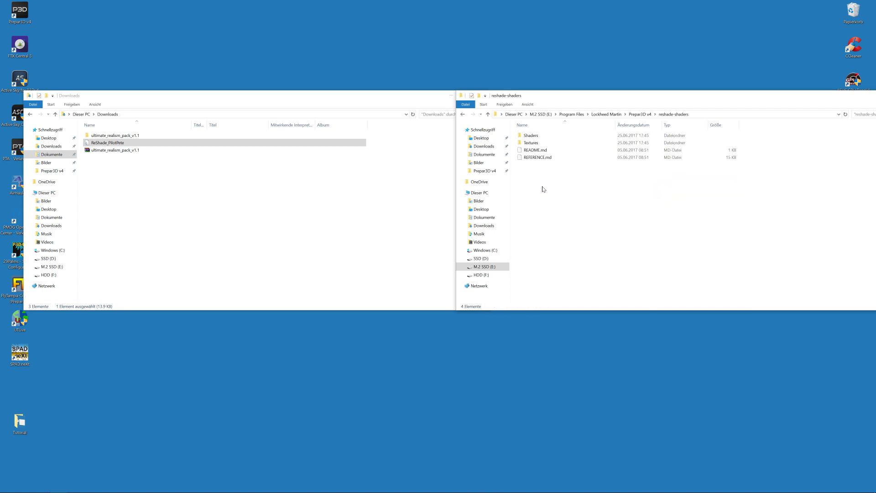
Step: Copy Lightroom.fx from the Ultimate Realism Pack's ReShade > reshade-shaders > Shaders folder
double_click(107, 136)
double_click(107, 136)
double_click(99, 143)
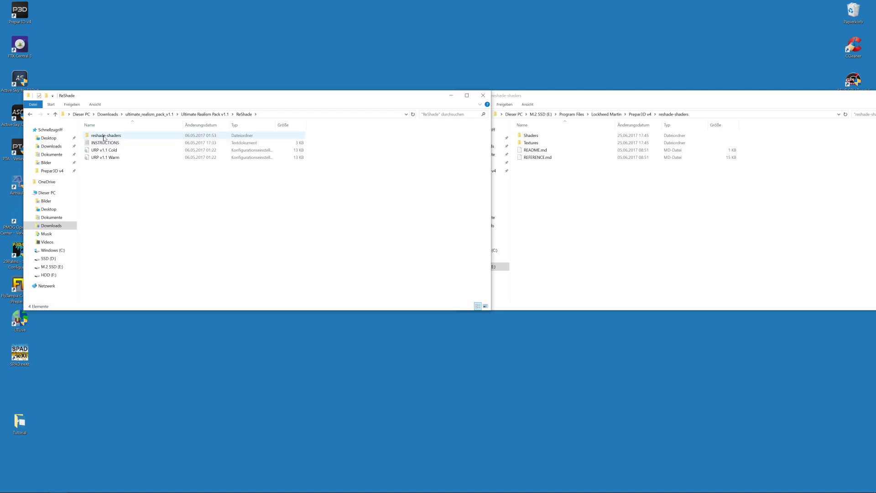
double_click(104, 136)
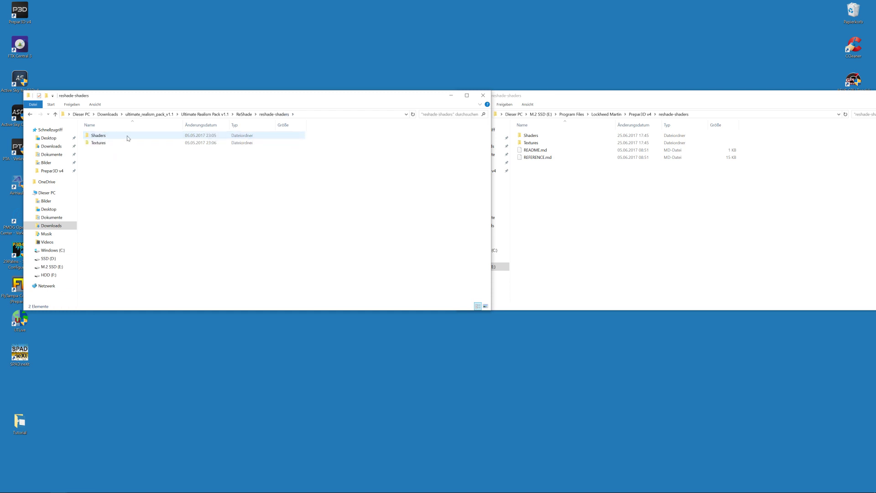
double_click(104, 137)
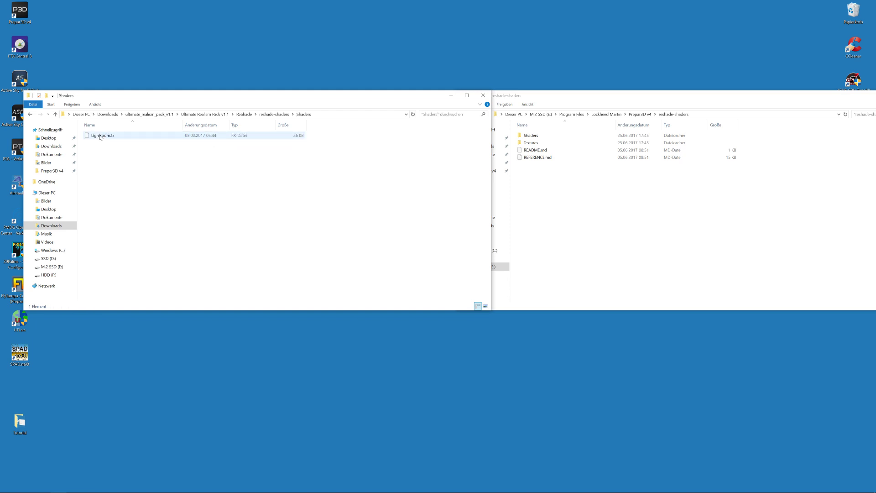
right_click(100, 139)
click(141, 227)
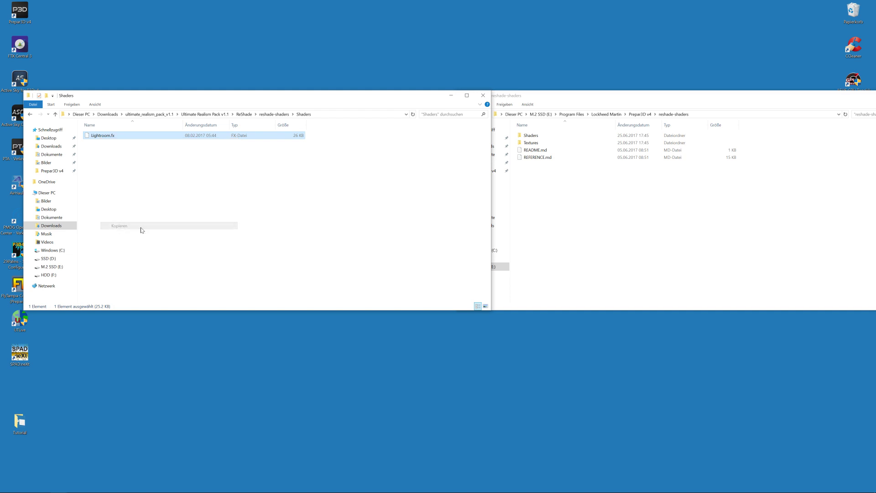
Step: Paste Lightroom.fx into Prepar3D v4's reshade-shaders\Shaders folder
click(584, 197)
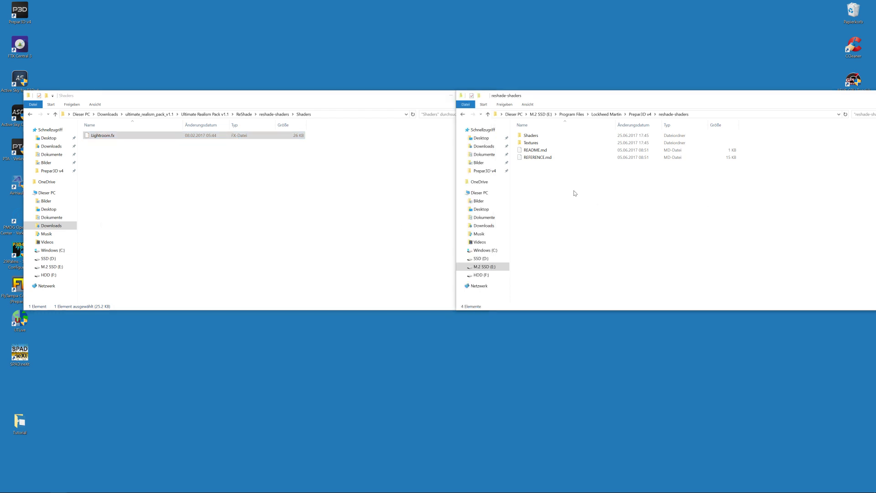
double_click(543, 136)
right_click(774, 173)
click(787, 221)
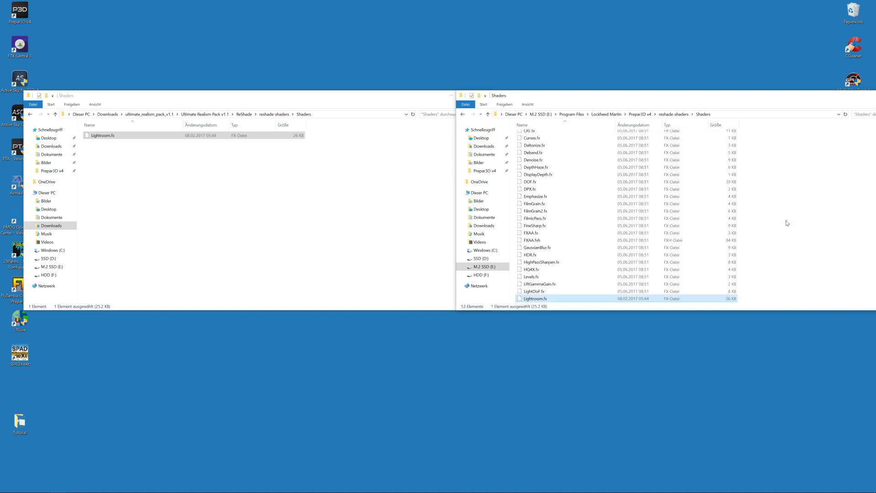
Step: Copy the DirtOVB and DirtOVR textures from the pack's reshade-shaders\Textures folder
click(30, 114)
double_click(85, 143)
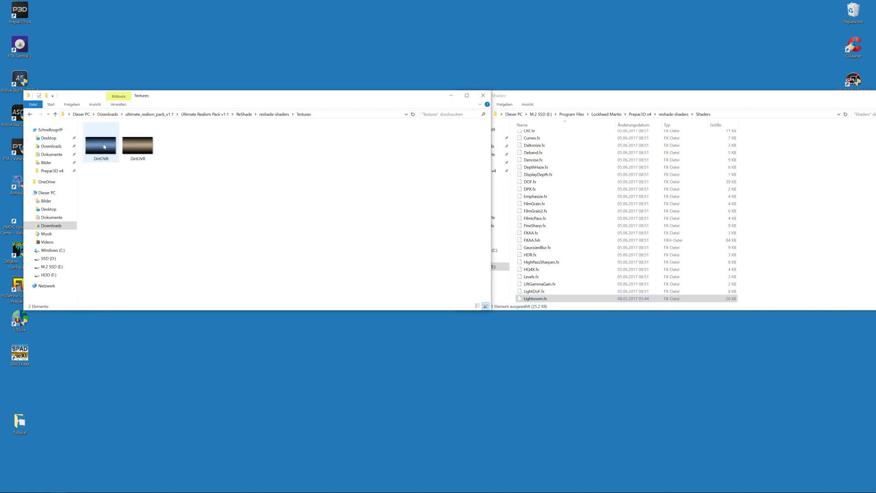
drag(184, 152, 89, 159)
right_click(98, 147)
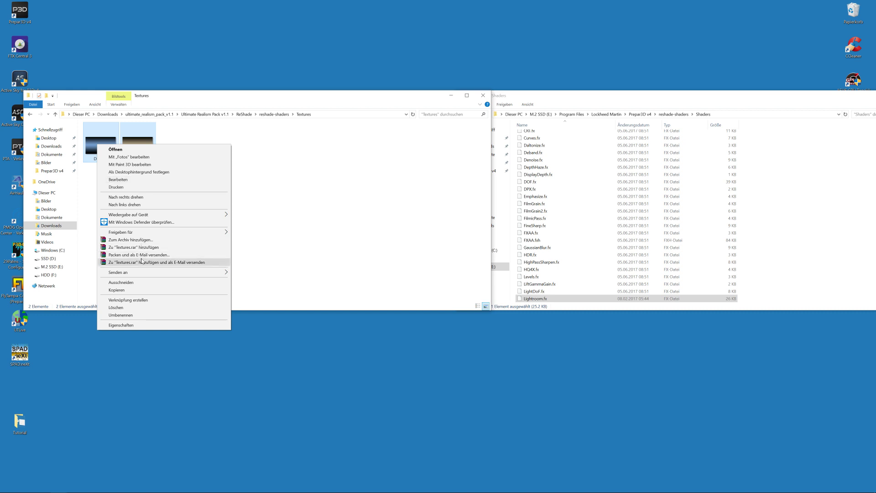
click(141, 289)
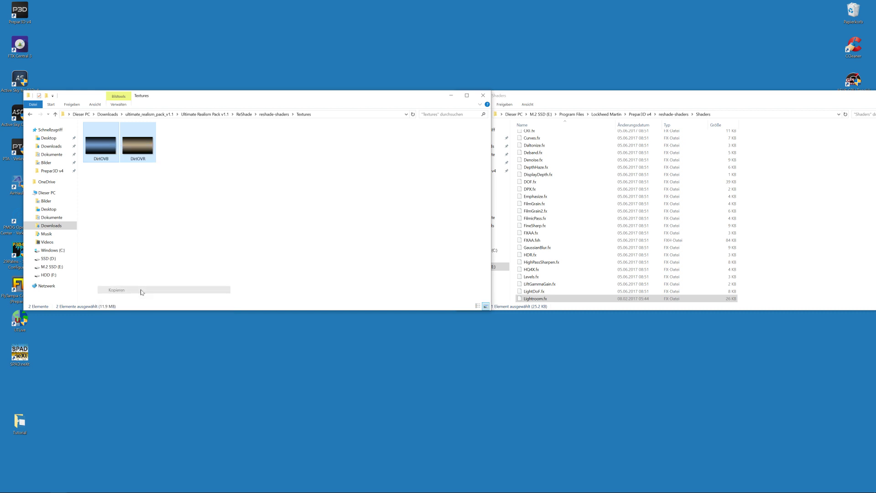
Step: Paste them into Prepar3D v4's reshade-shaders\Textures folder, replacing the existing files
click(574, 98)
click(462, 114)
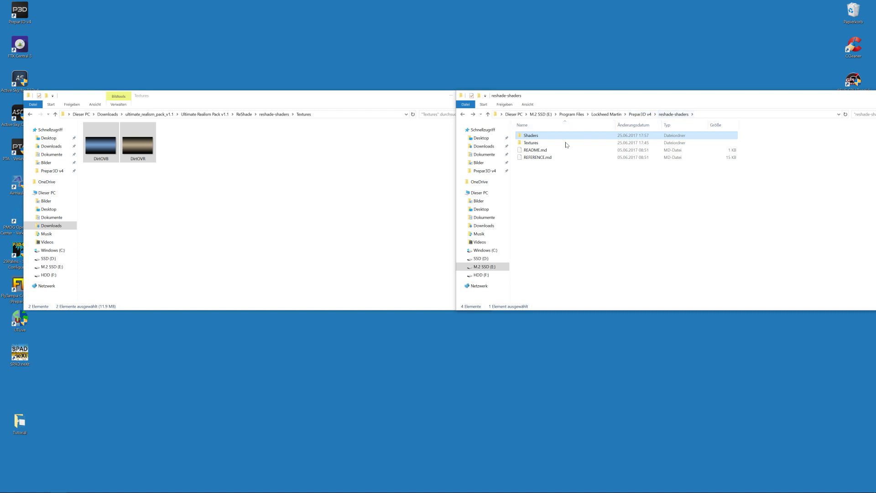
double_click(536, 144)
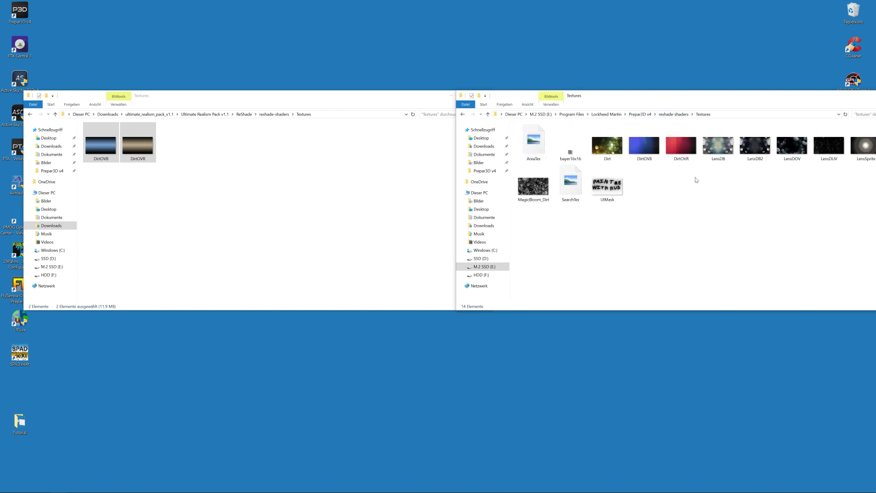
right_click(675, 201)
click(684, 246)
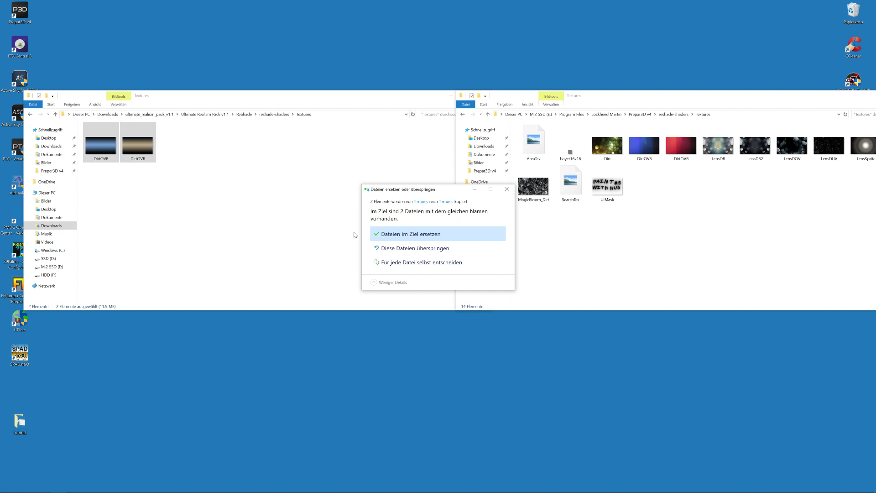
click(403, 236)
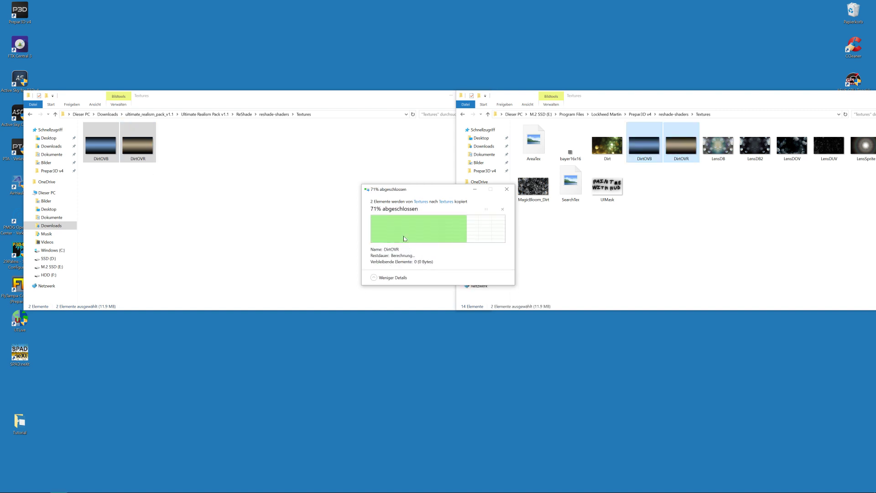
click(464, 114)
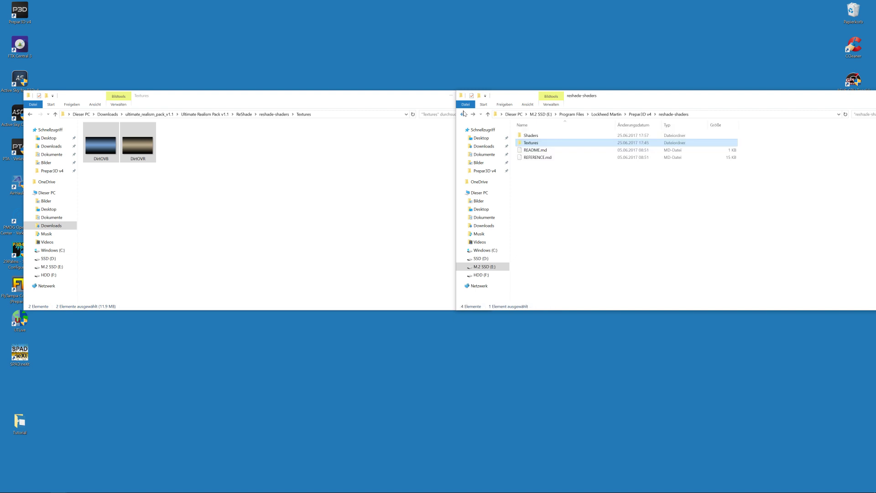
Step: Copy all 140 sky textures from the pack's Sky > Sky Texture folder
click(30, 114)
click(30, 114)
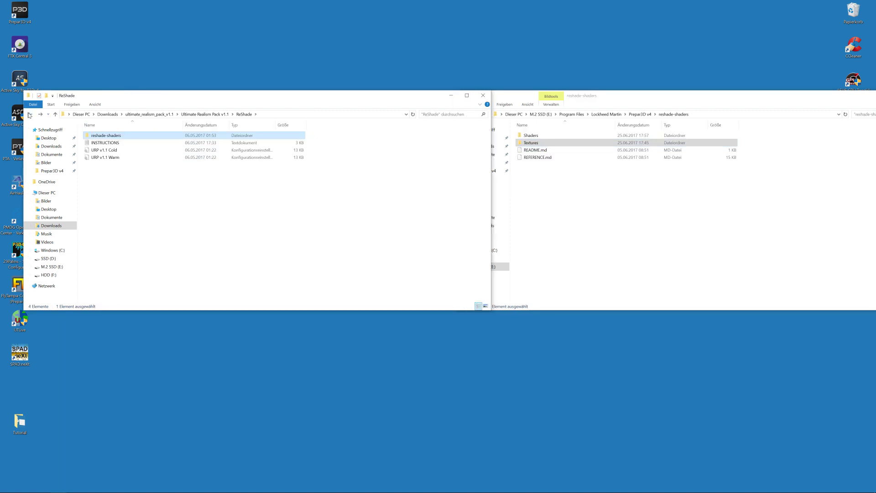
click(29, 114)
double_click(95, 150)
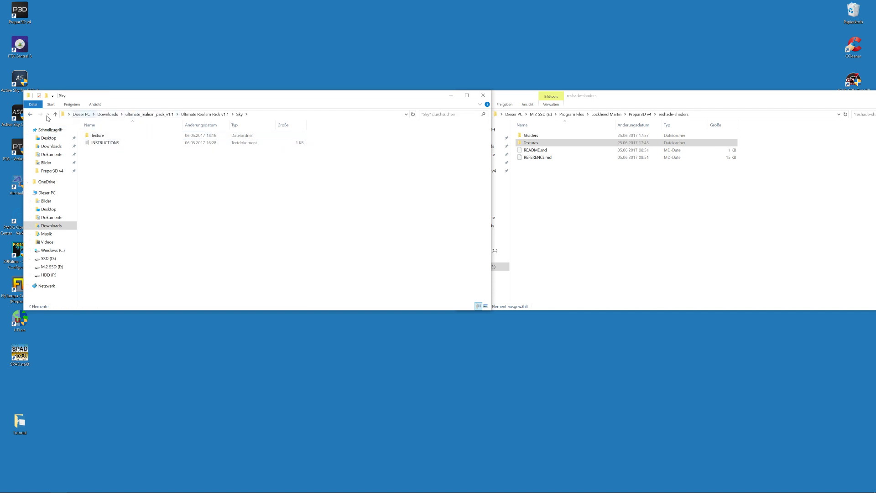
click(29, 114)
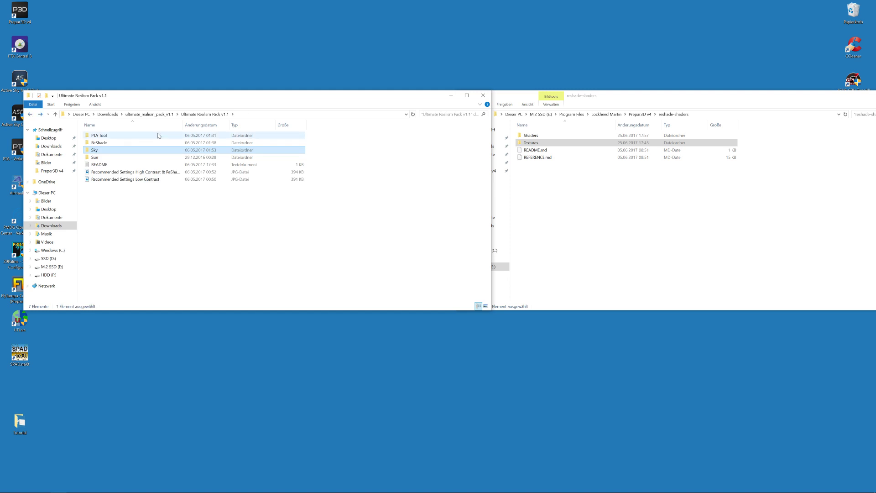
double_click(85, 151)
double_click(92, 136)
click(103, 150)
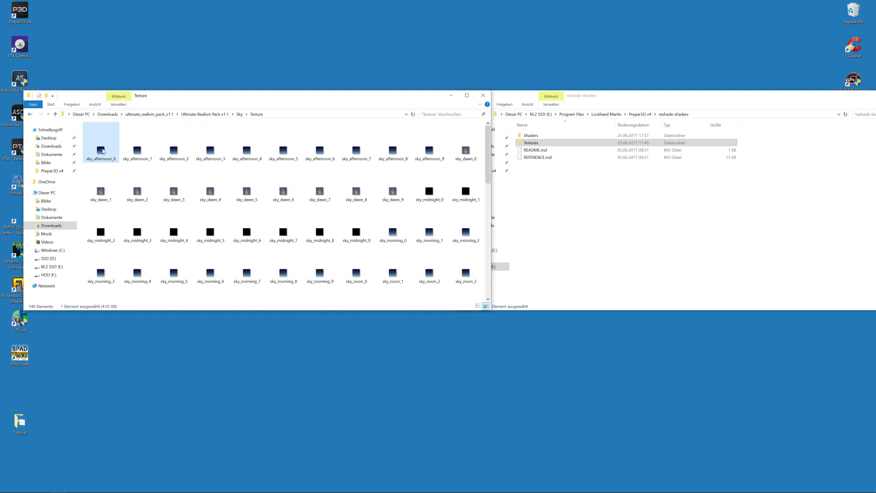
key(ctrl+a)
right_click(103, 150)
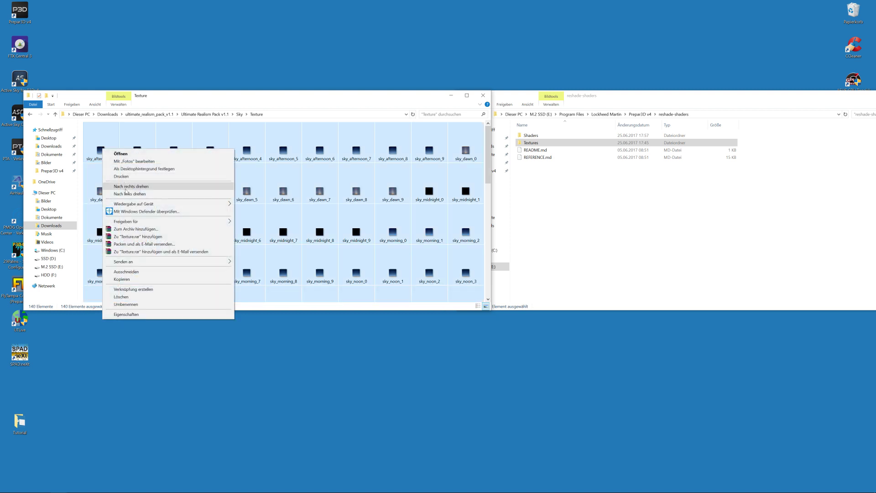
click(121, 279)
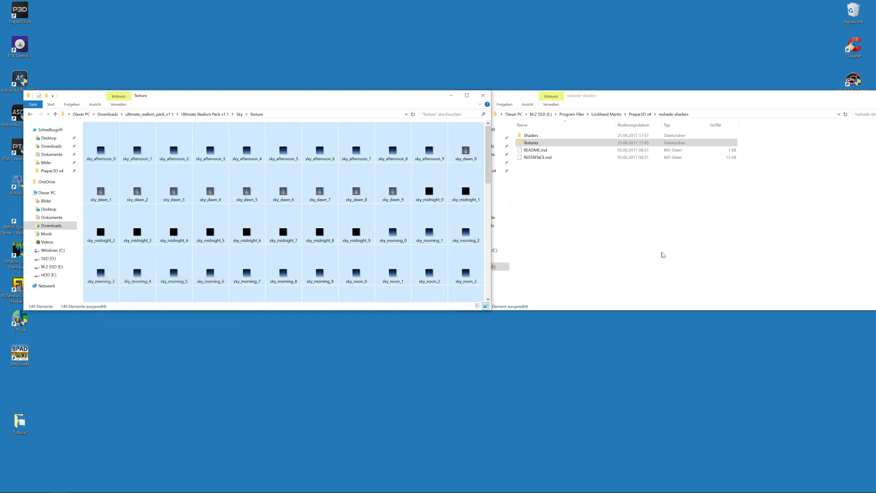
Step: Paste the 140 sky textures into Prepar3D v4's Texture folder, overwriting existing files
click(661, 253)
click(640, 114)
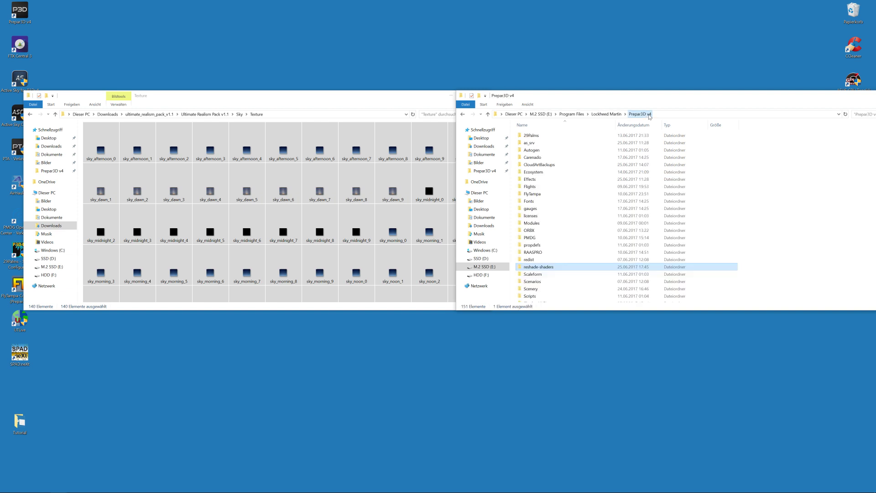
scroll(591, 194, down, 5)
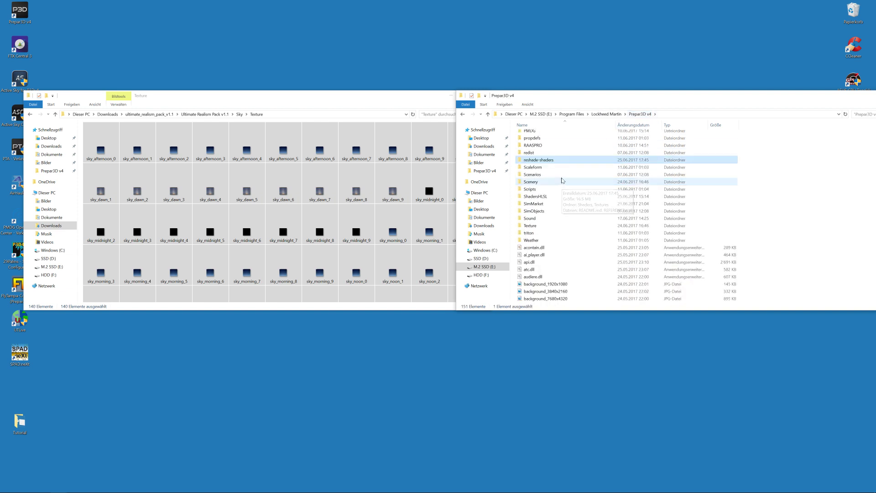
double_click(540, 226)
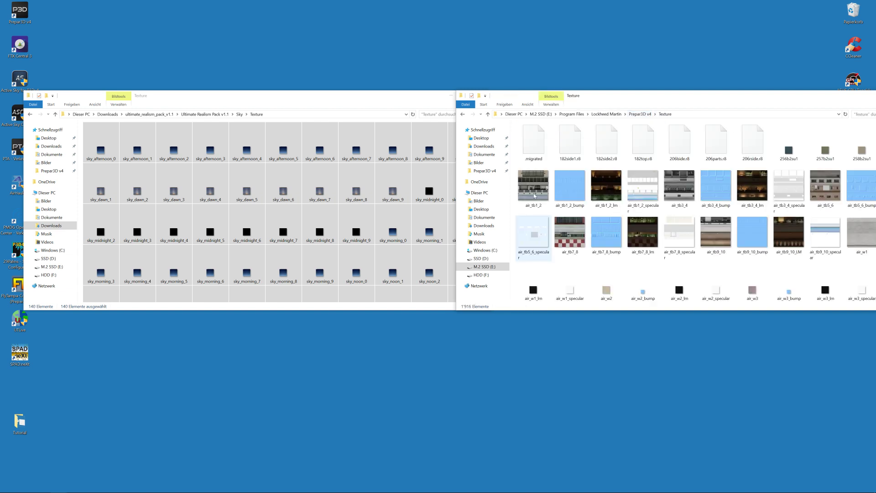
click(527, 185)
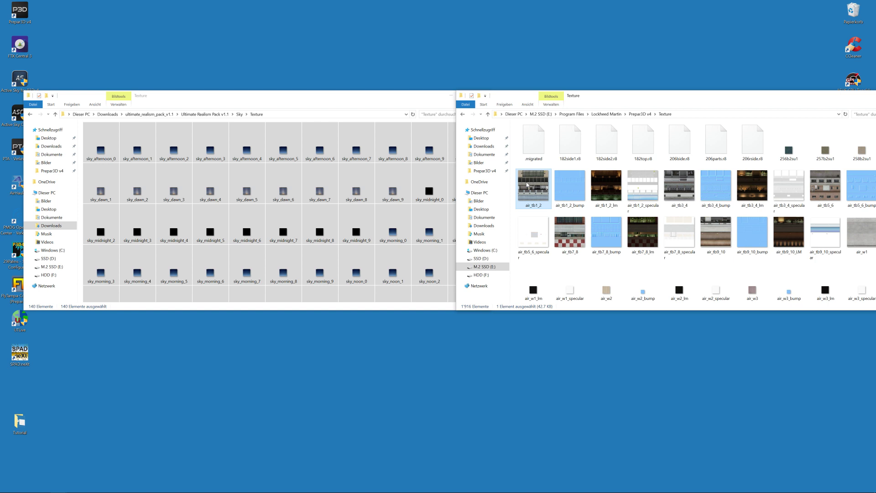
key(ctrl+v)
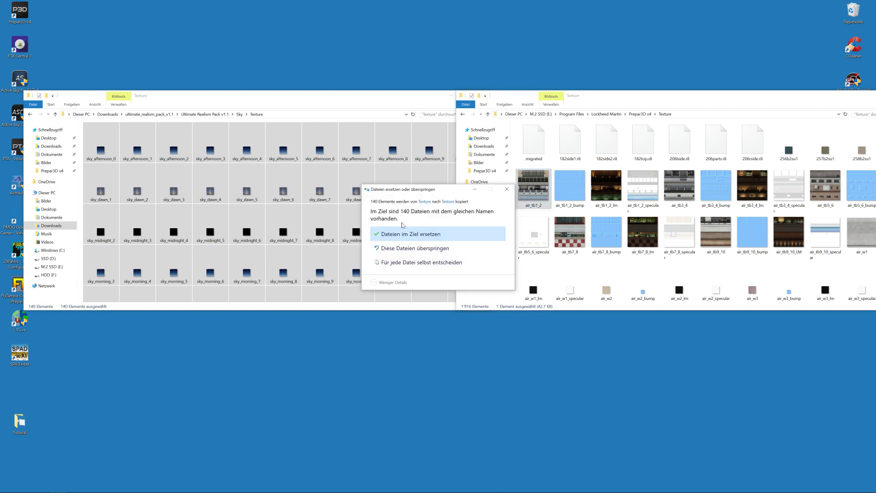
click(389, 232)
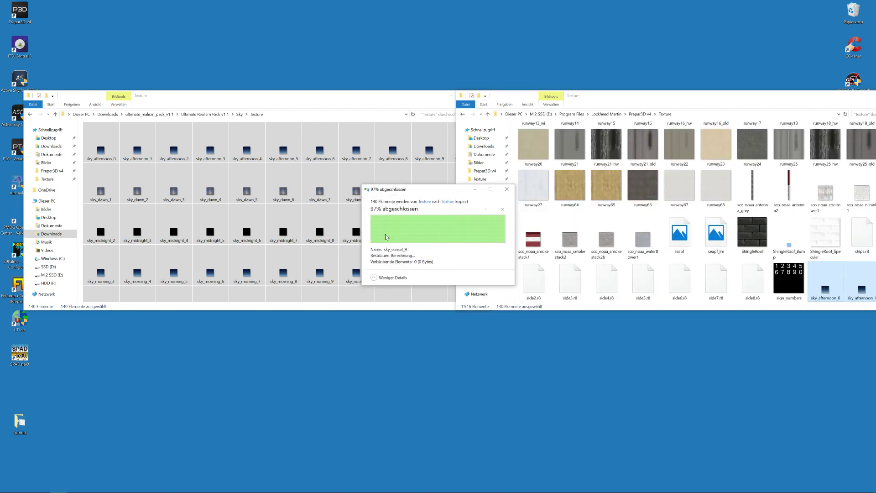
Step: Close the Ultimate Realism Pack window and move the Prepar3D v4 folder window left
click(462, 114)
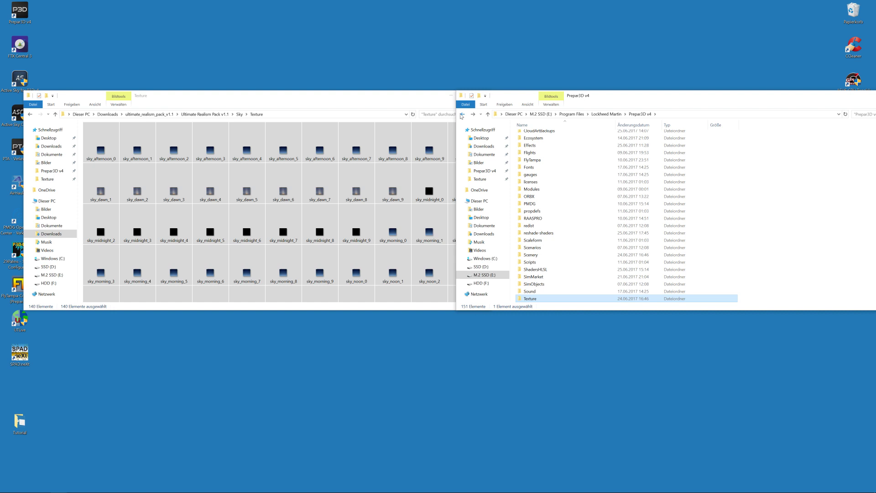
click(377, 104)
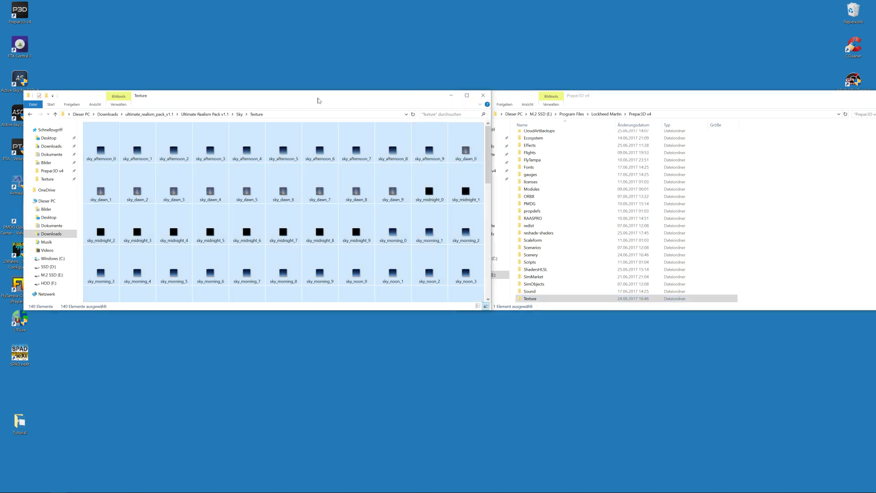
click(29, 115)
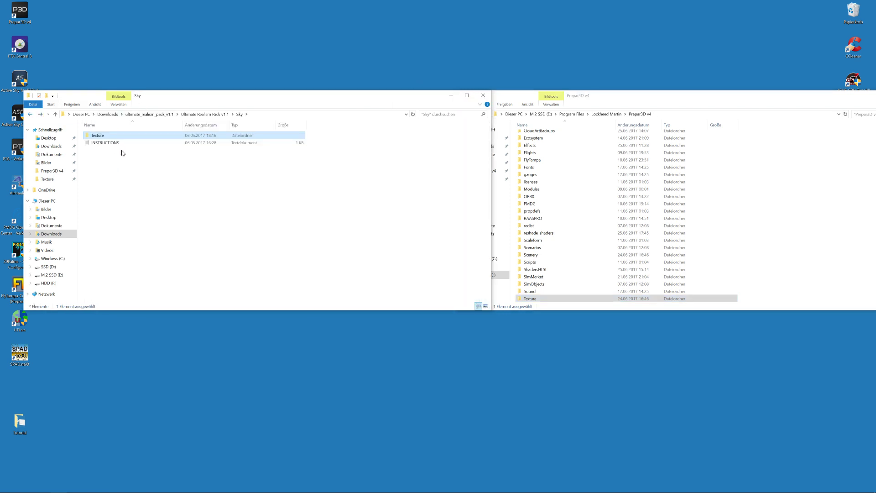
click(187, 188)
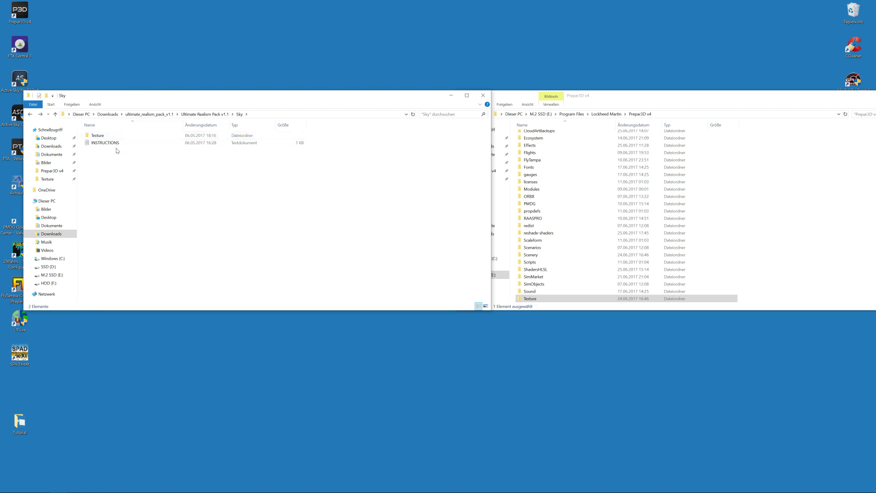
click(31, 114)
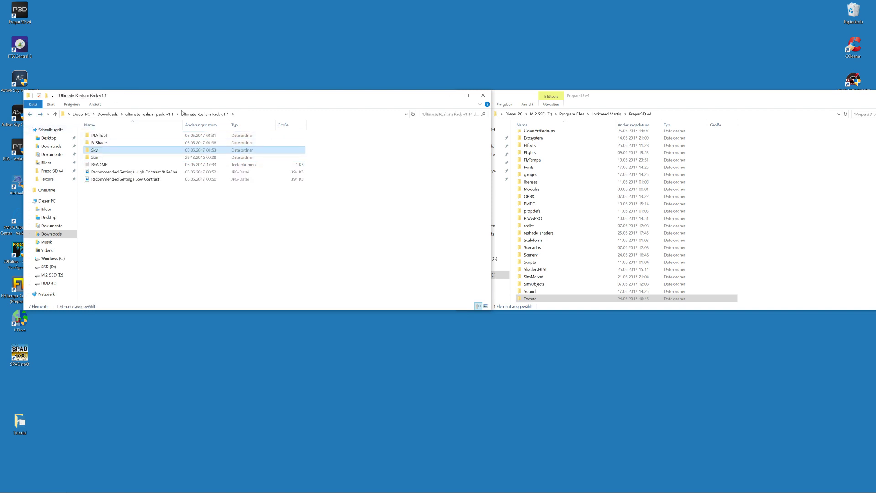
click(623, 96)
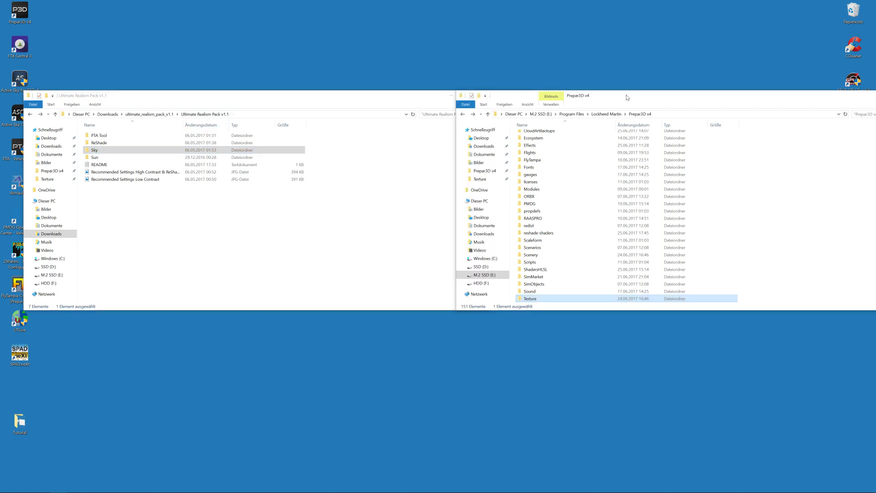
scroll(584, 152, down, 12)
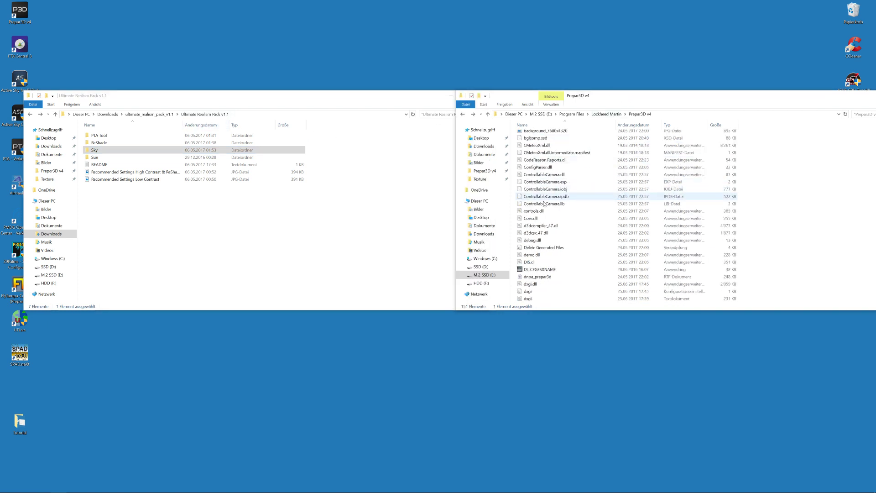
scroll(543, 229, up, 5)
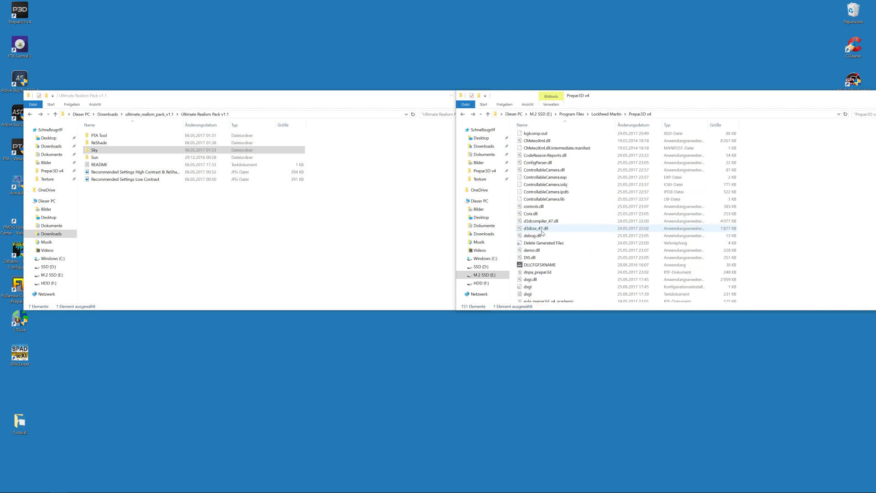
click(405, 102)
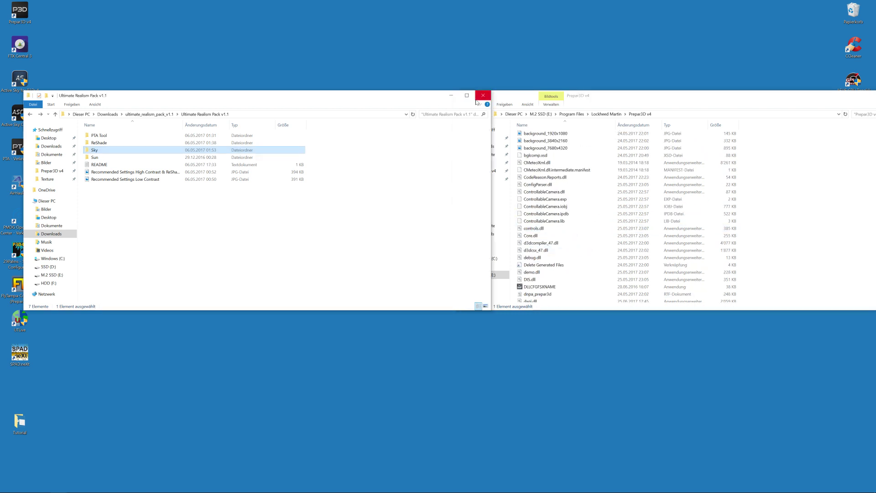
click(478, 101)
drag(734, 94, 571, 97)
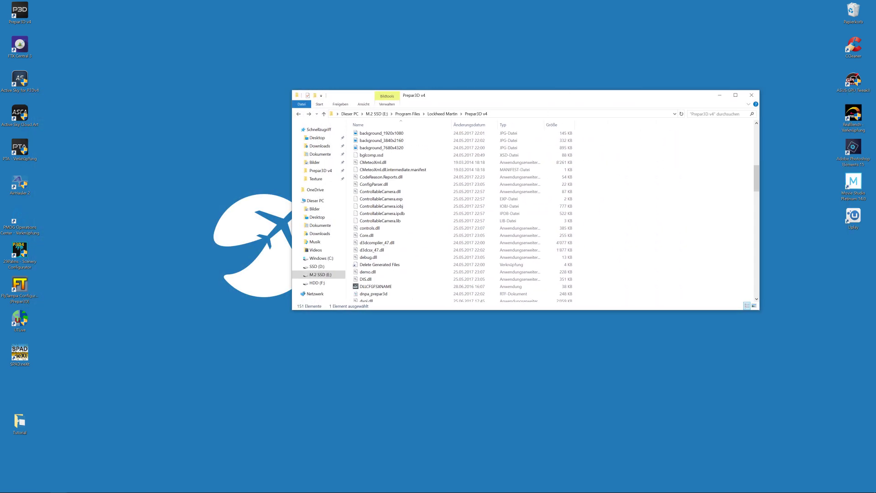
Step: Close the Prepar3D v4 folder window and shift the cockpit eyepoint back, up and left
click(753, 95)
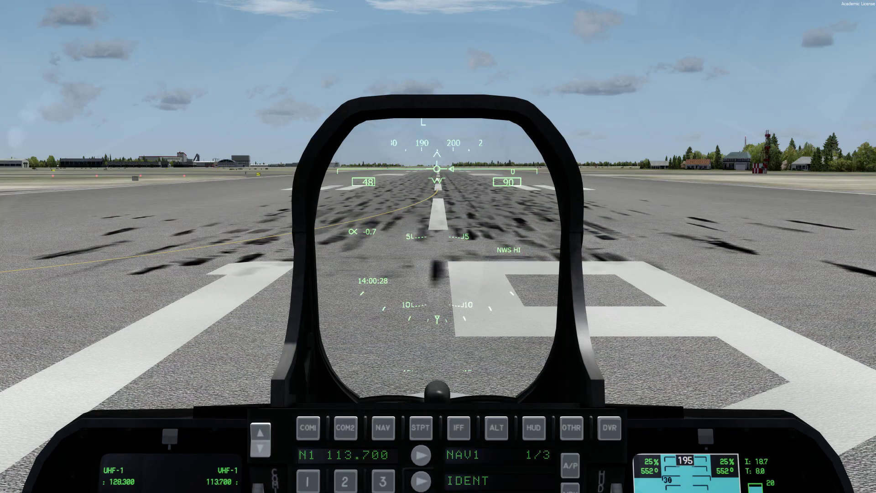
key(ctrl+shift+BackSpace)
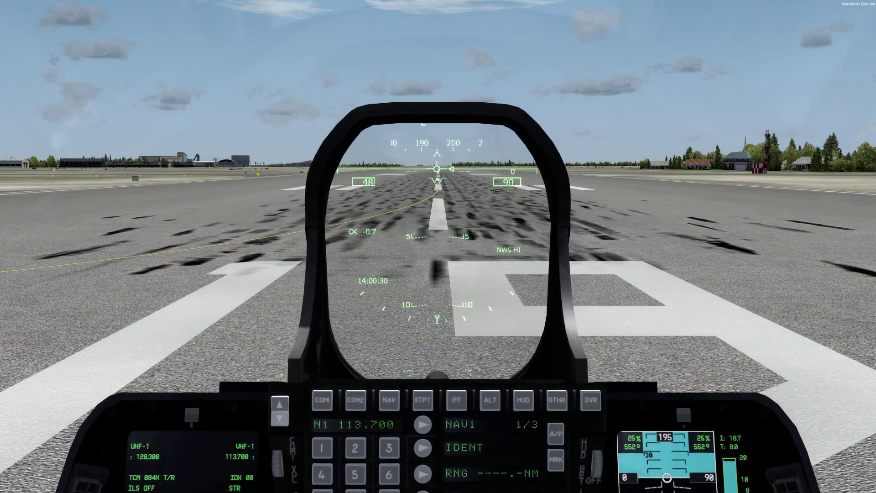
key(comma)
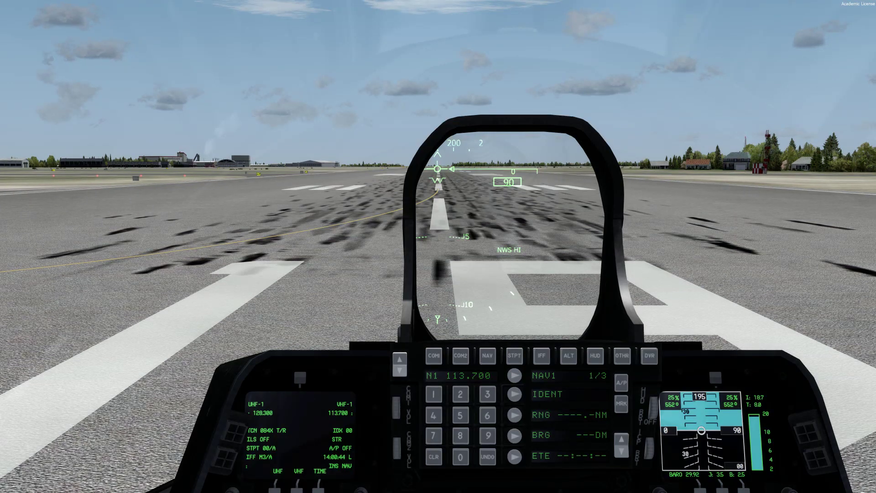
Step: Open the ReShade overlay, select the ReShade_PilotPete.ini preset and finish the tutorial
key(Home)
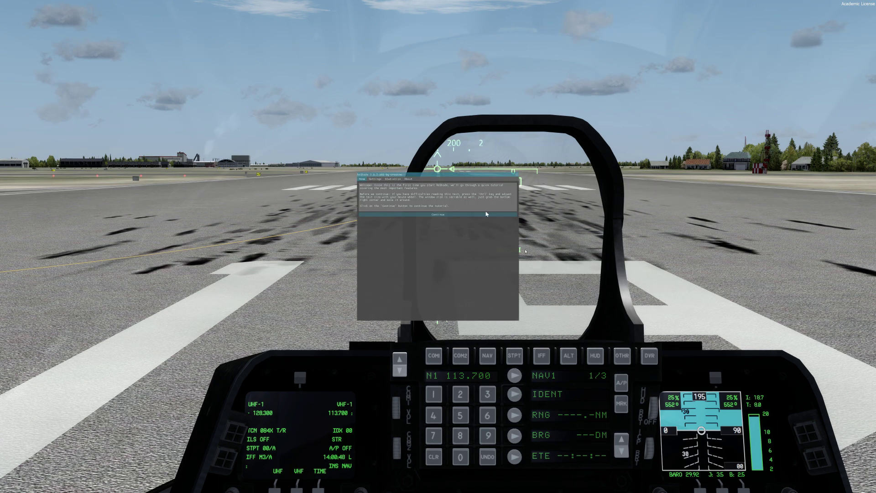
click(443, 218)
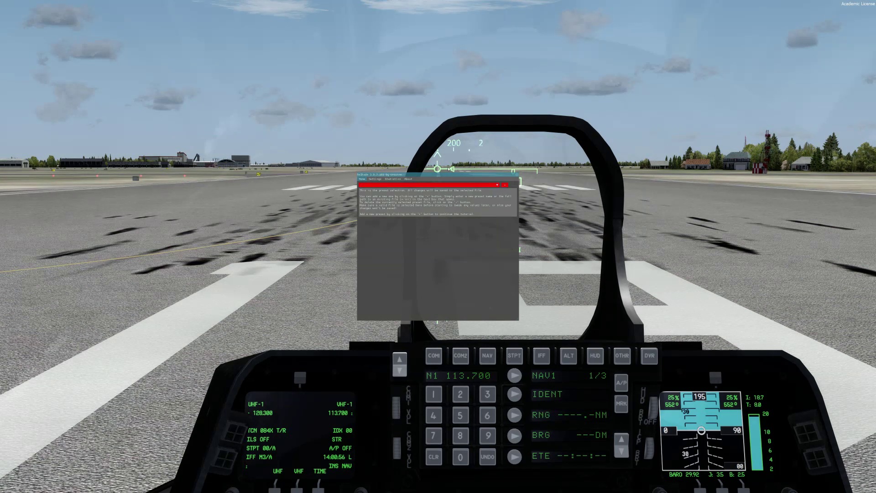
click(497, 185)
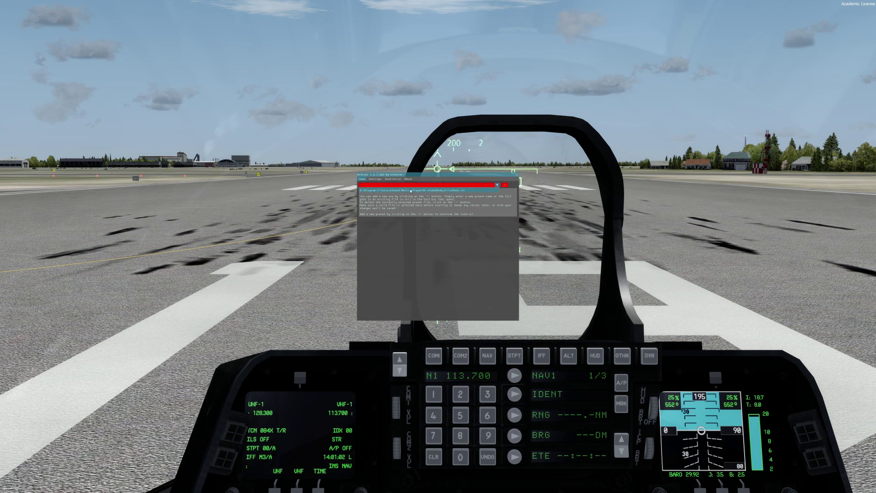
click(447, 191)
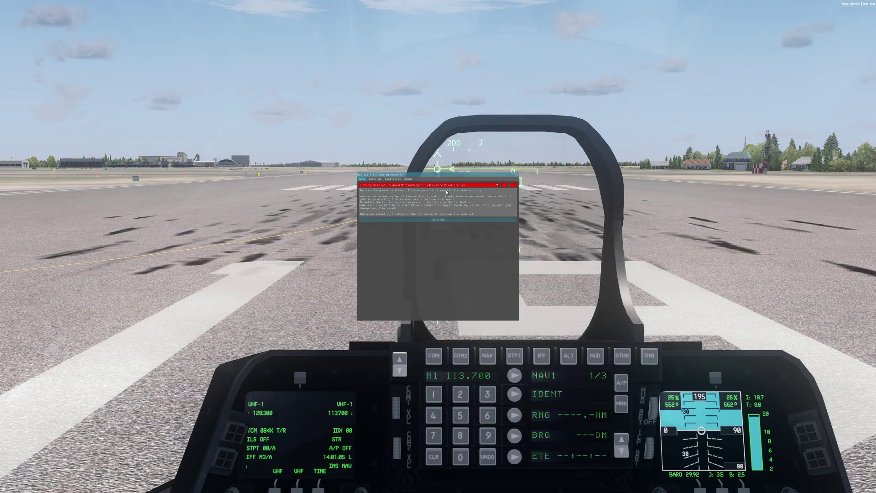
click(431, 220)
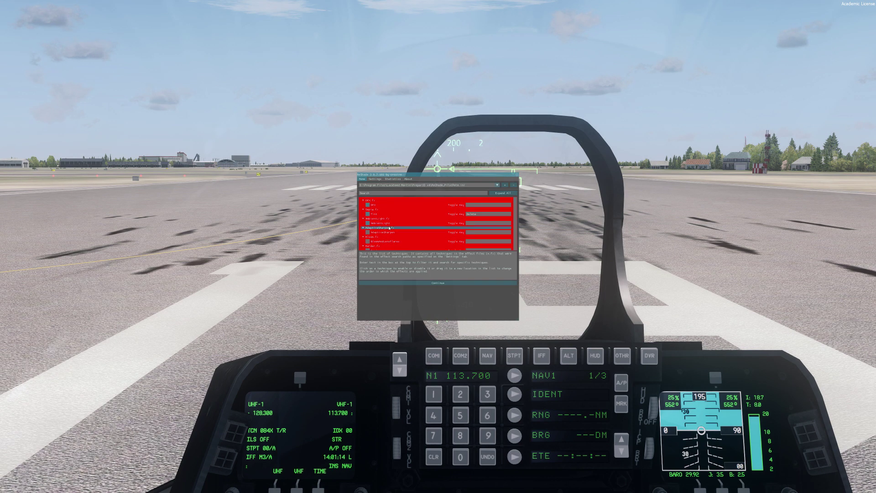
click(440, 283)
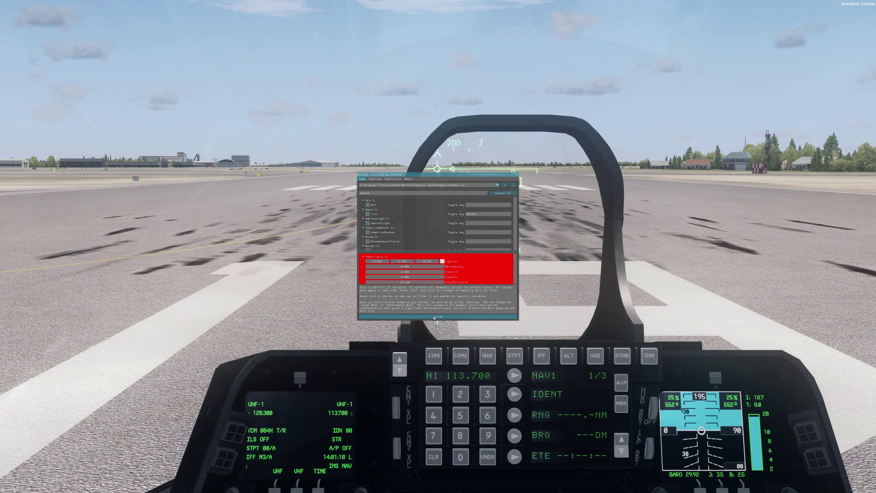
click(436, 317)
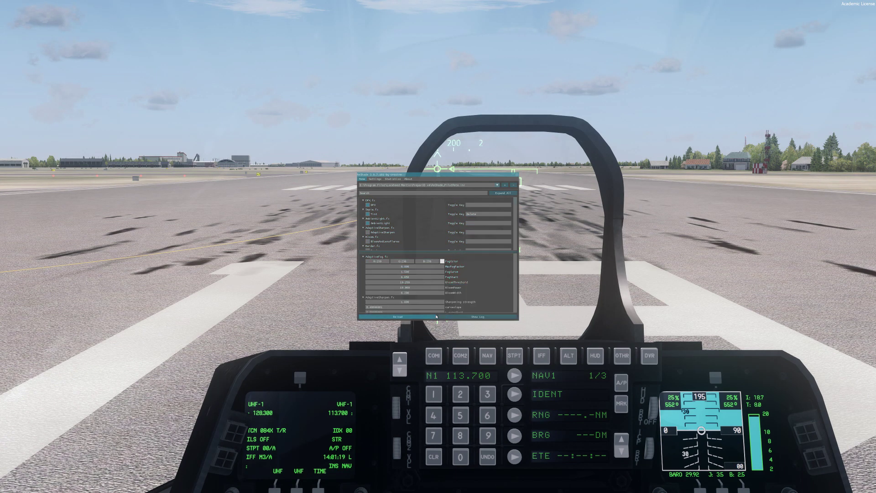
Step: Switch ReShade's usage mode to Performance Mode in Settings, then return to the effects list
click(373, 179)
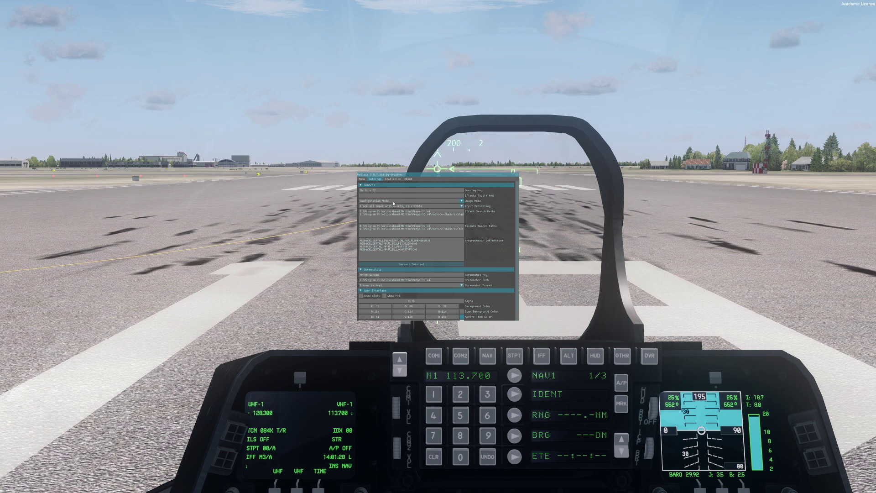
click(393, 202)
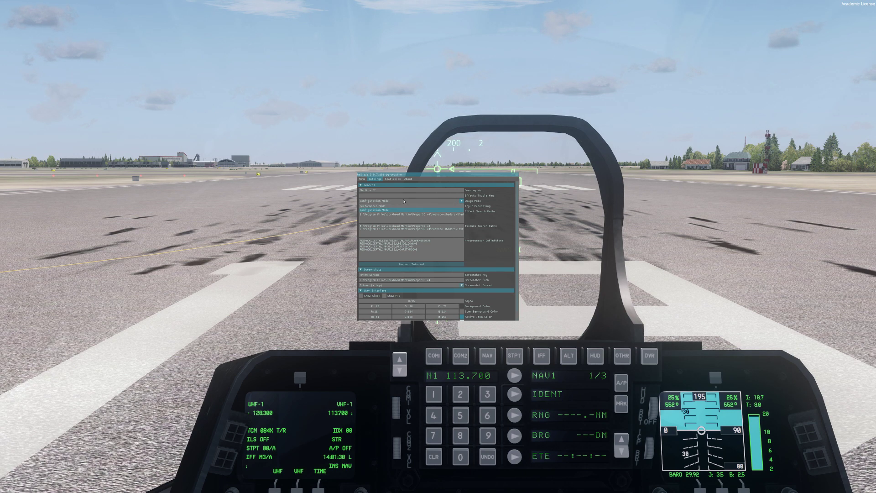
click(375, 208)
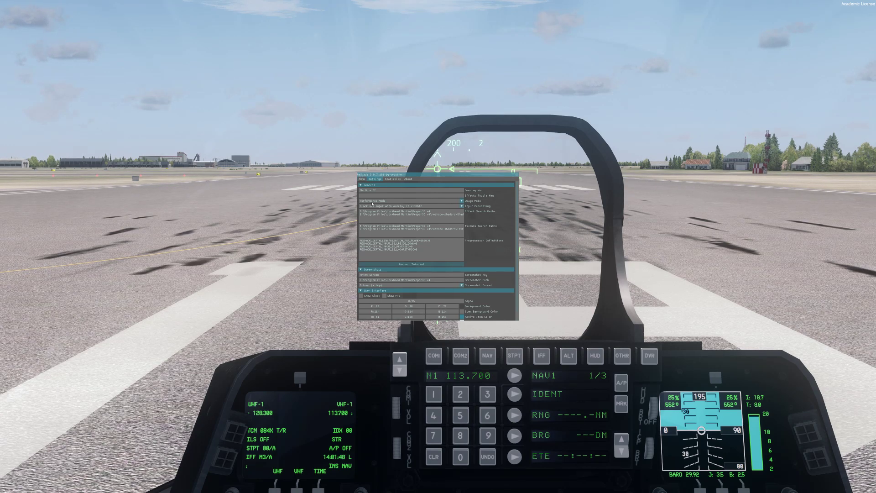
click(364, 181)
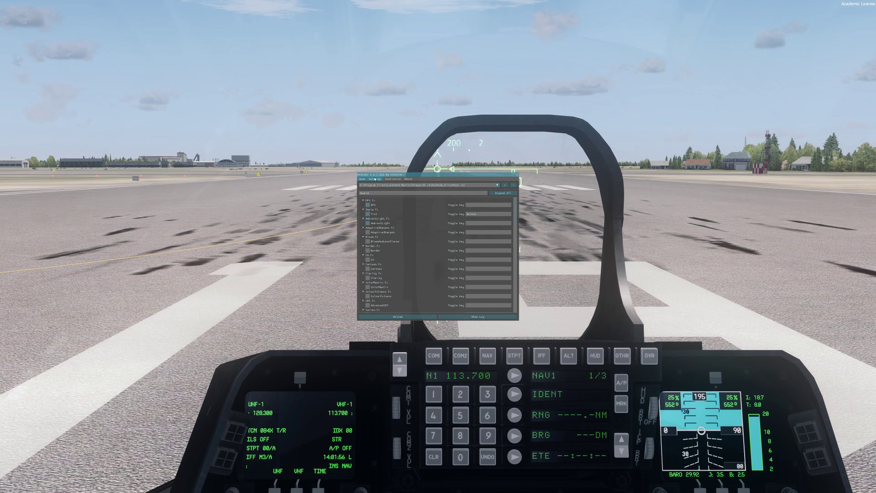
Step: Show ReShade's Settings page to confirm Performance Mode is the usage mode
click(375, 180)
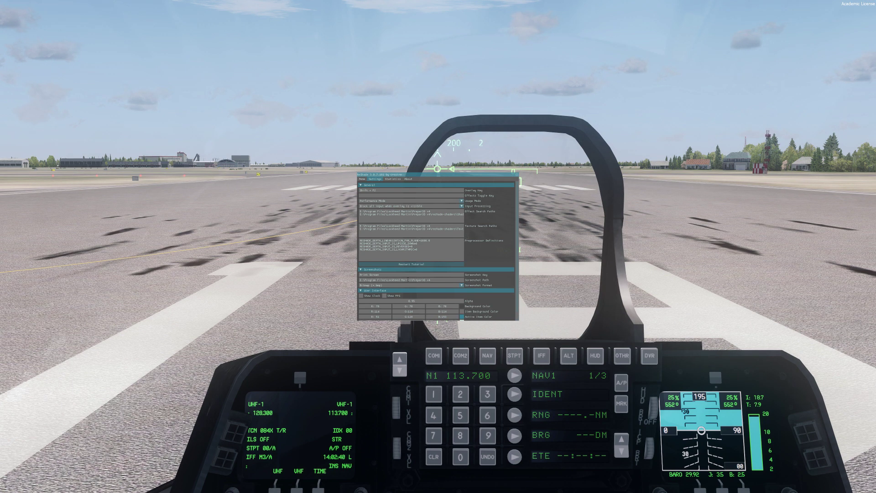
Step: Keep Bitmap (*.bmp) as the screenshot format, return to Home and hide the ReShade overlay
click(403, 287)
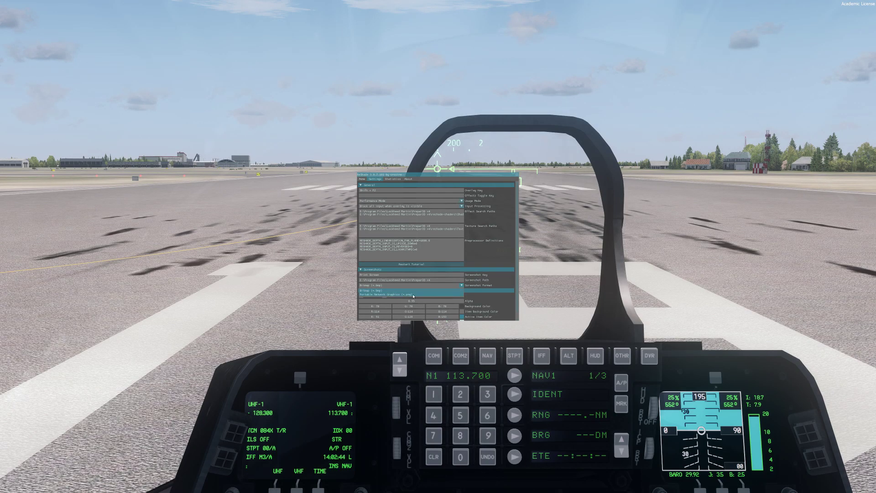
click(483, 287)
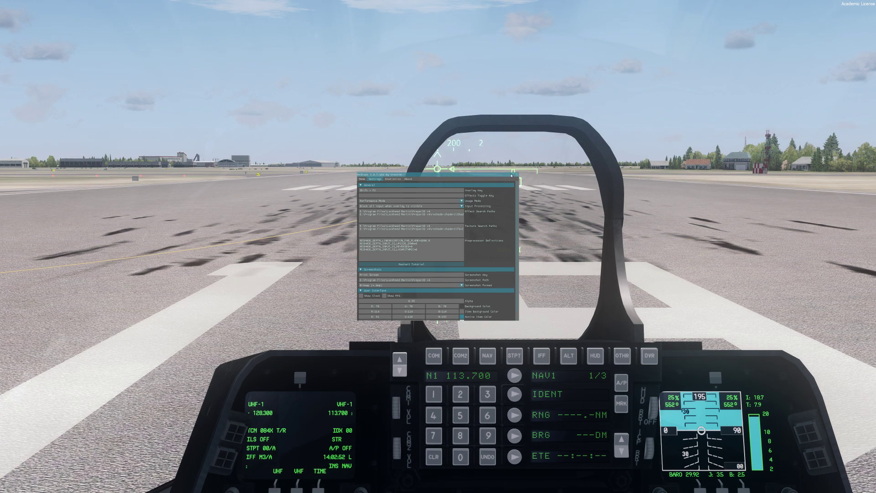
click(357, 180)
click(362, 180)
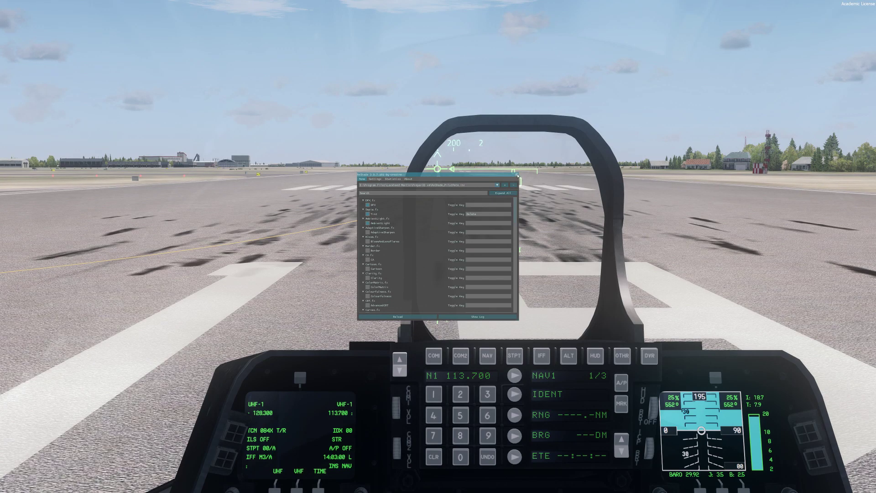
key(Home)
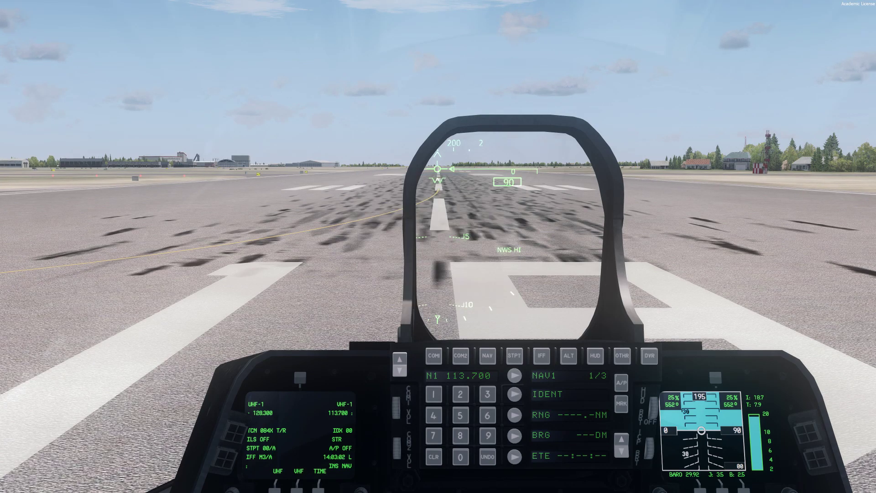
Step: In Graphics > Lighting, tick Receive shadows for Simulation Objects and the External Vehicle
mouse_move(212, 3)
click(101, 4)
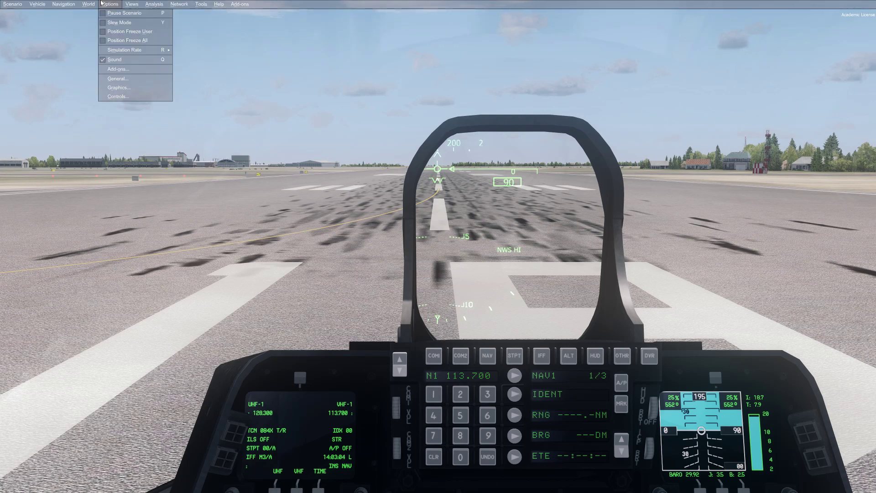
click(118, 88)
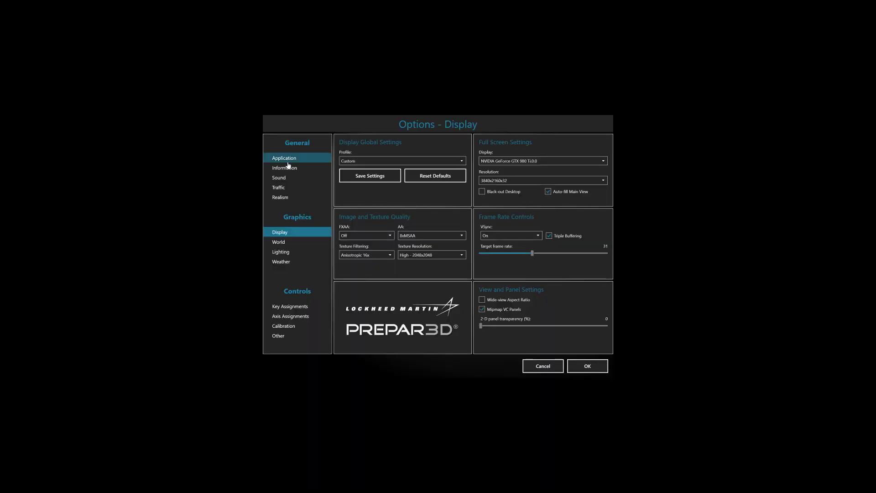
click(279, 254)
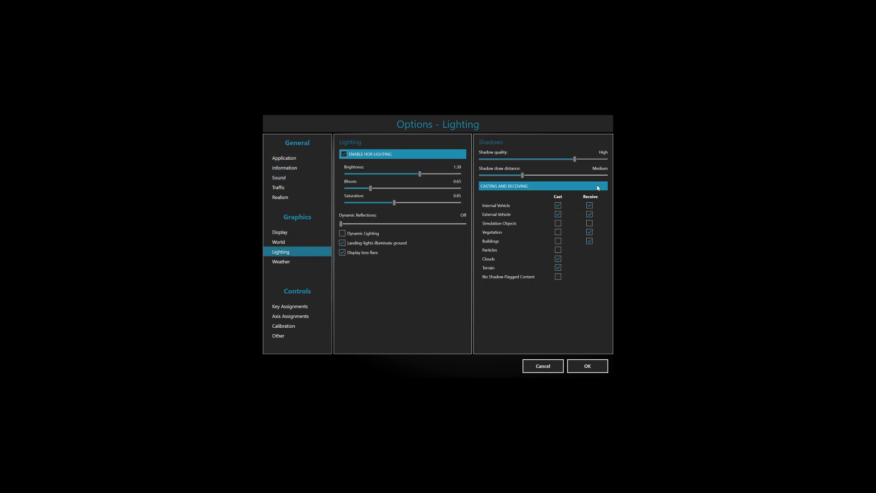
click(589, 241)
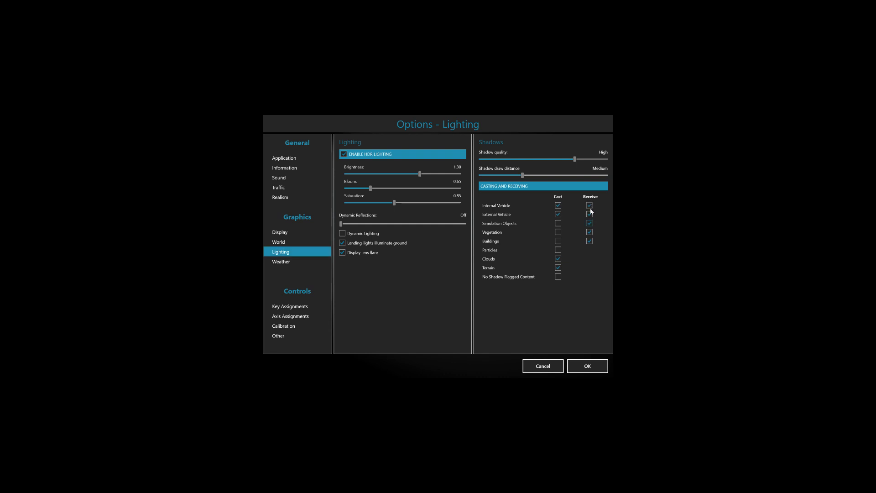
click(590, 214)
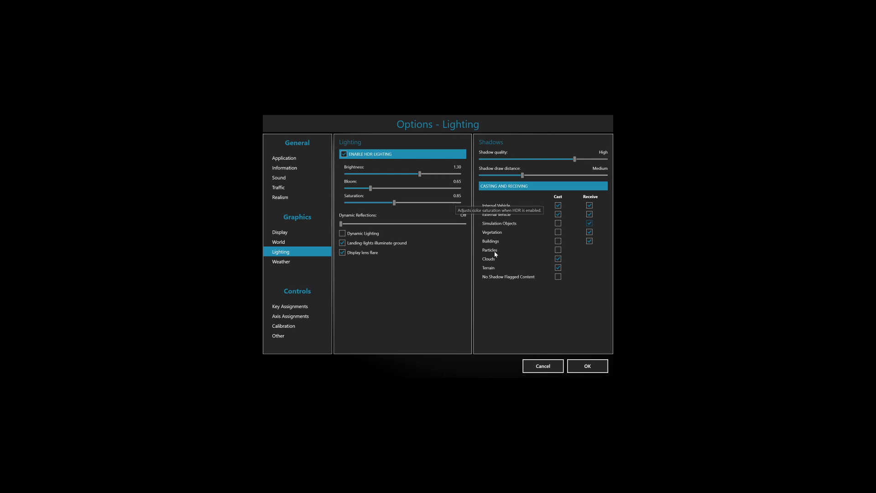
click(575, 366)
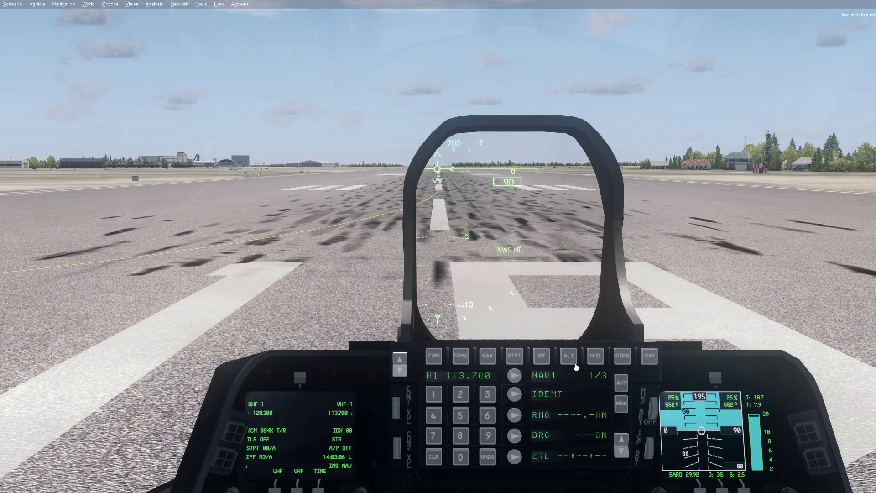